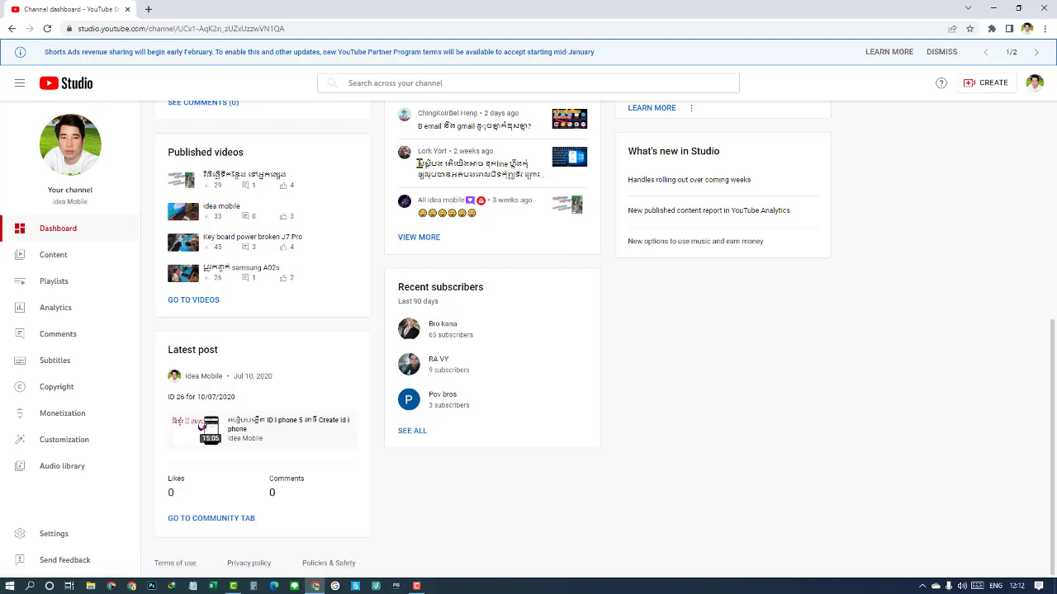
Step: Highlight the two-week-old viewer comment about LINE on the channel dashboard and minimize the browser
{"action": "left_click_drag", "start_coordinate": [418, 165], "coordinate": [546, 180]}
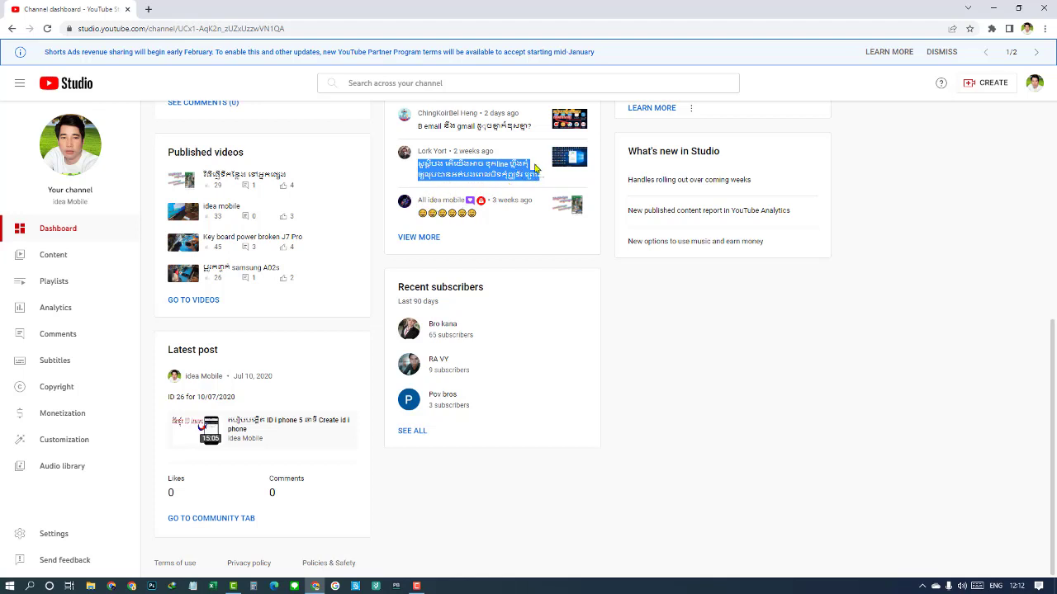
{"action": "left_click", "coordinate": [993, 8]}
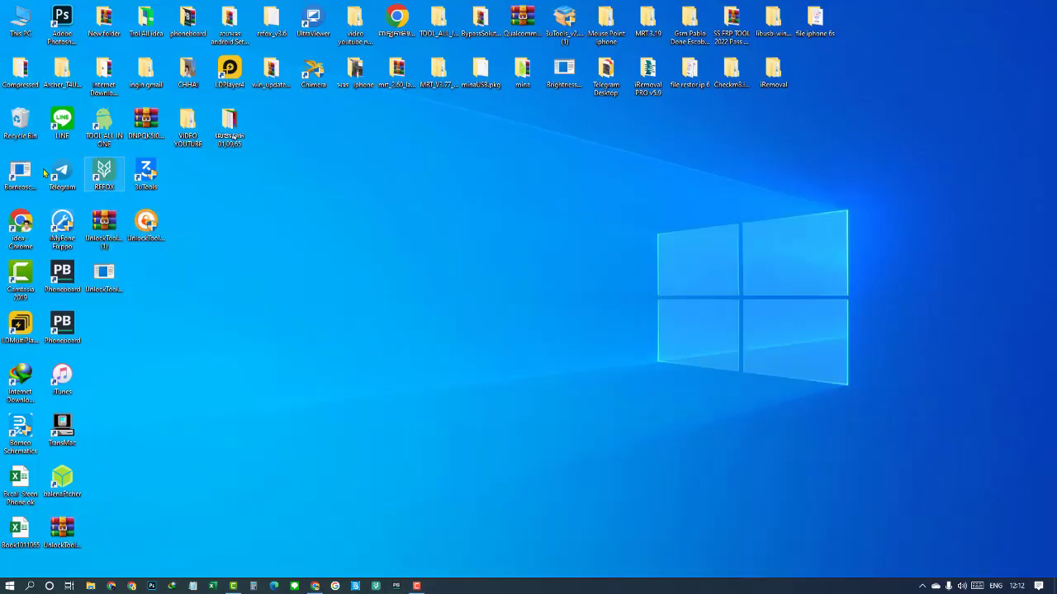
Step: Switch to LINE from its desktop shortcut and maximize the chat window
{"action": "left_click_drag", "start_coordinate": [62, 120], "coordinate": [357, 276]}
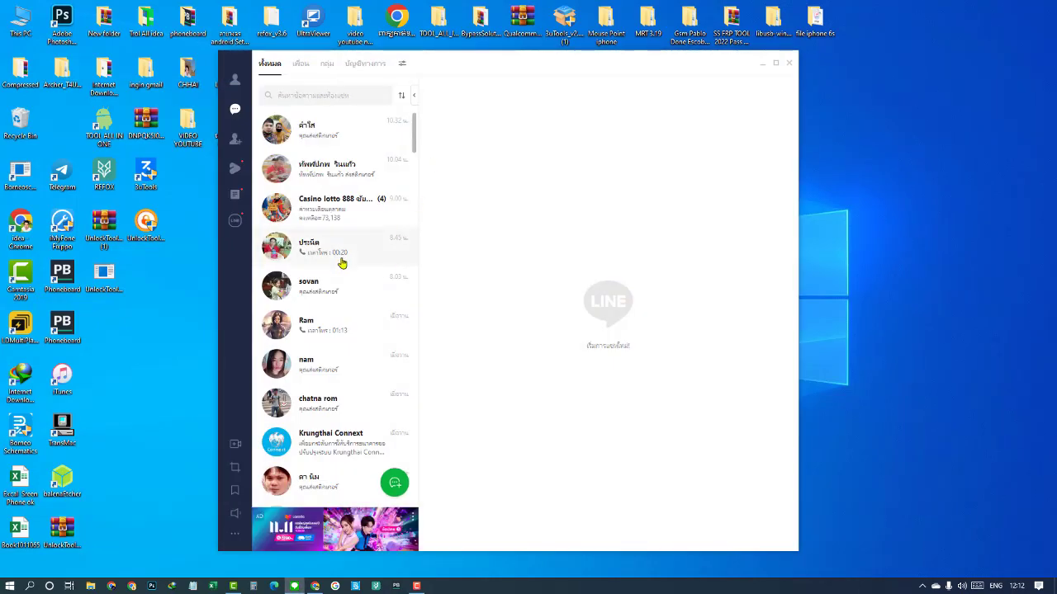
{"action": "scroll", "coordinate": [342, 252], "scroll_direction": "down", "scroll_amount": 1}
{"action": "scroll", "coordinate": [342, 248], "scroll_direction": "up", "scroll_amount": 1}
{"action": "left_click", "coordinate": [788, 64]}
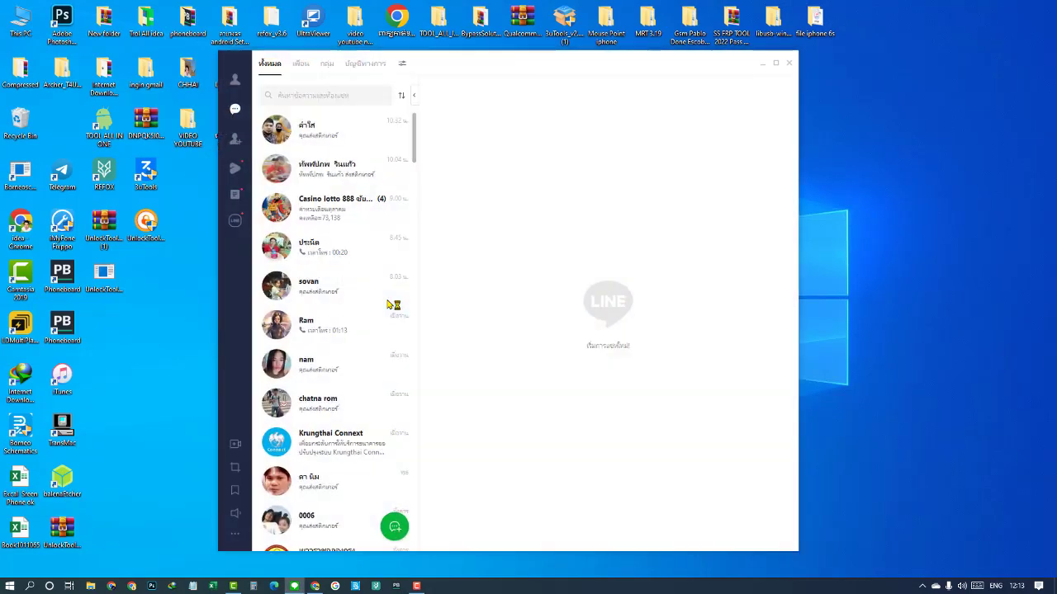
{"action": "scroll", "coordinate": [388, 305], "scroll_direction": "down", "scroll_amount": 5}
{"action": "scroll", "coordinate": [388, 304], "scroll_direction": "up", "scroll_amount": 6}
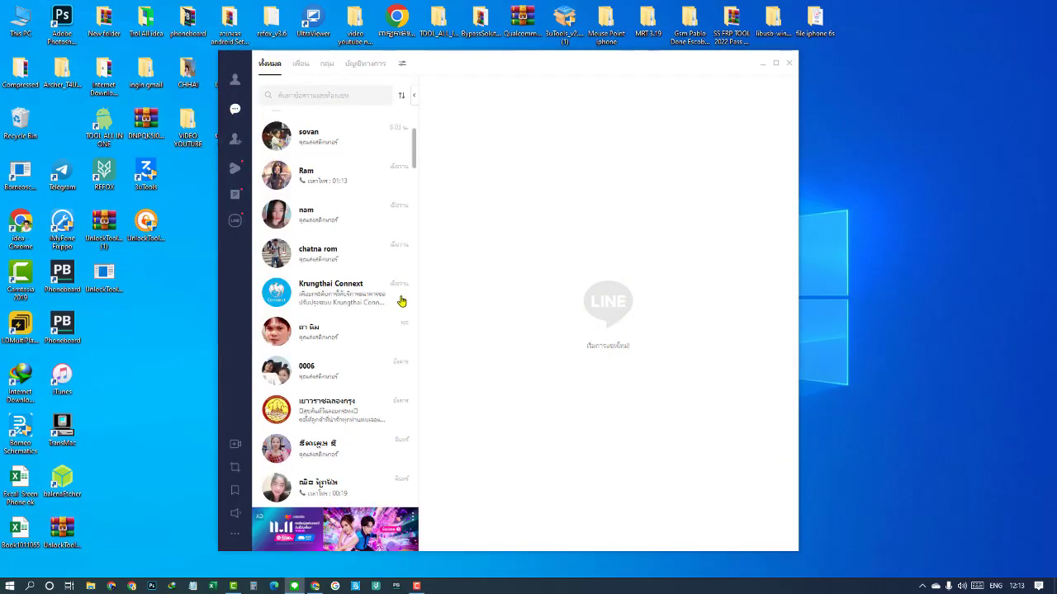
{"action": "left_click", "coordinate": [775, 64]}
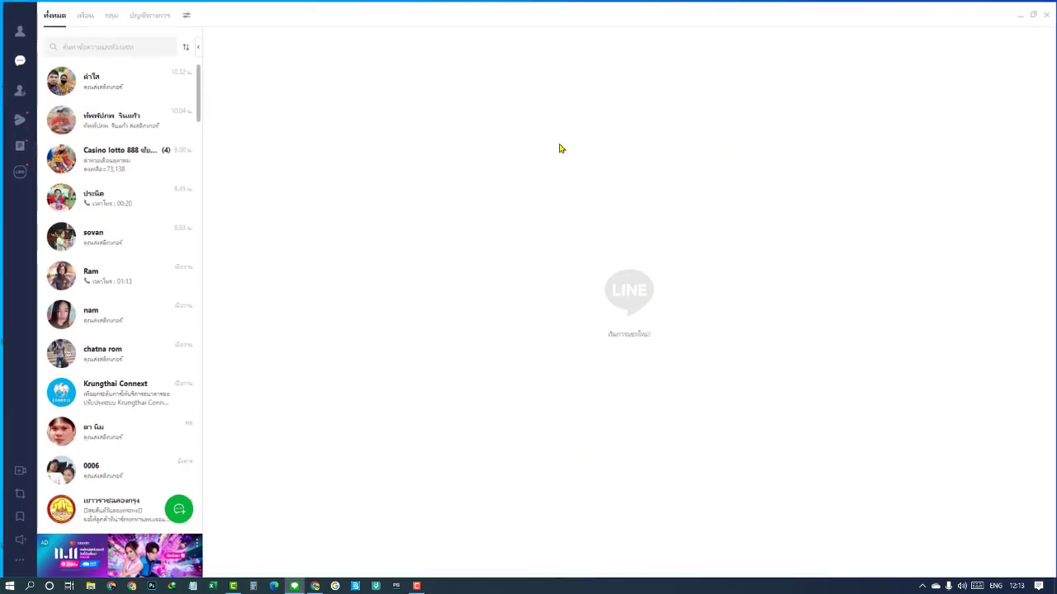
Step: Turn off automatic login in LINE's general settings and exit LINE
{"action": "left_click", "coordinate": [15, 564]}
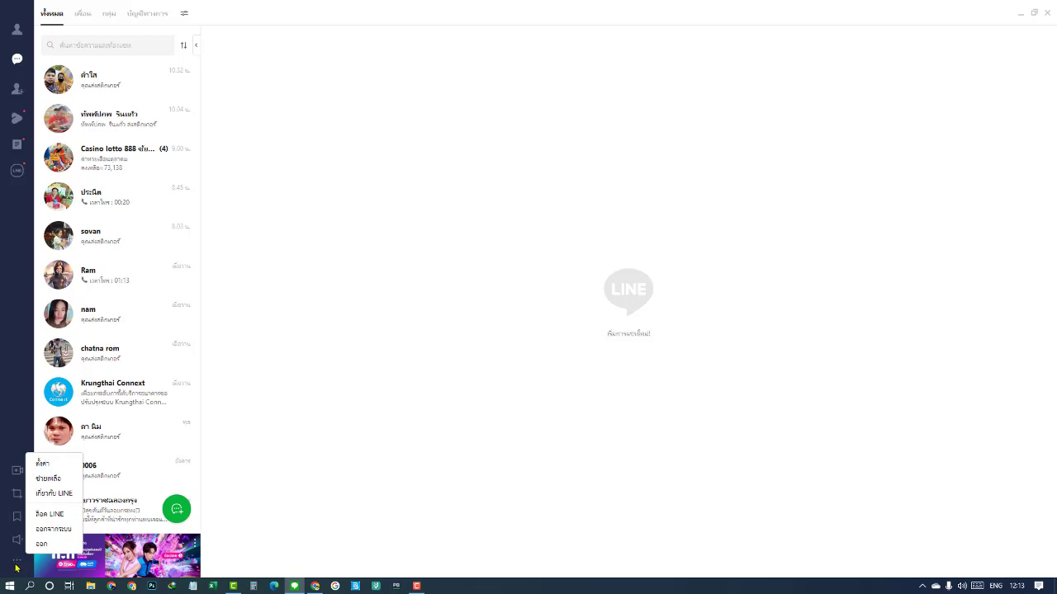
{"action": "left_click", "coordinate": [45, 464]}
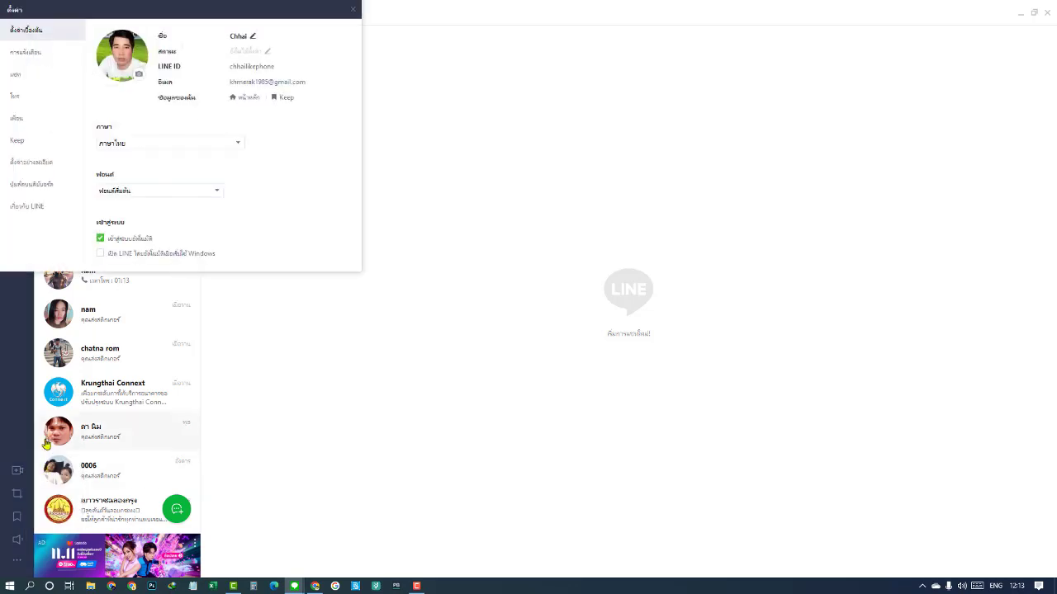
{"action": "left_click_drag", "start_coordinate": [227, 13], "coordinate": [615, 46]}
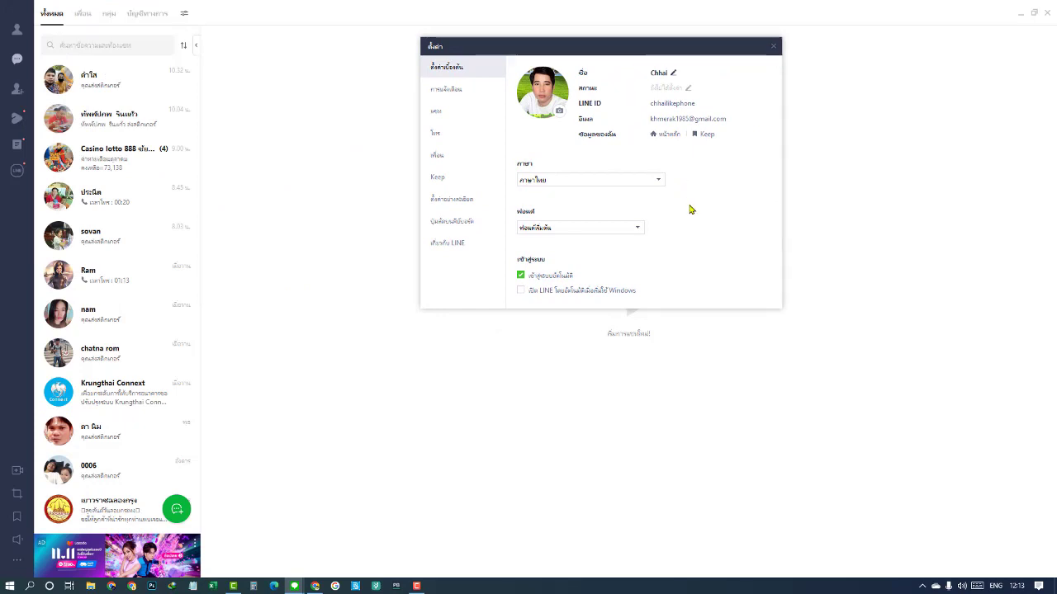
{"action": "left_click", "coordinate": [659, 183]}
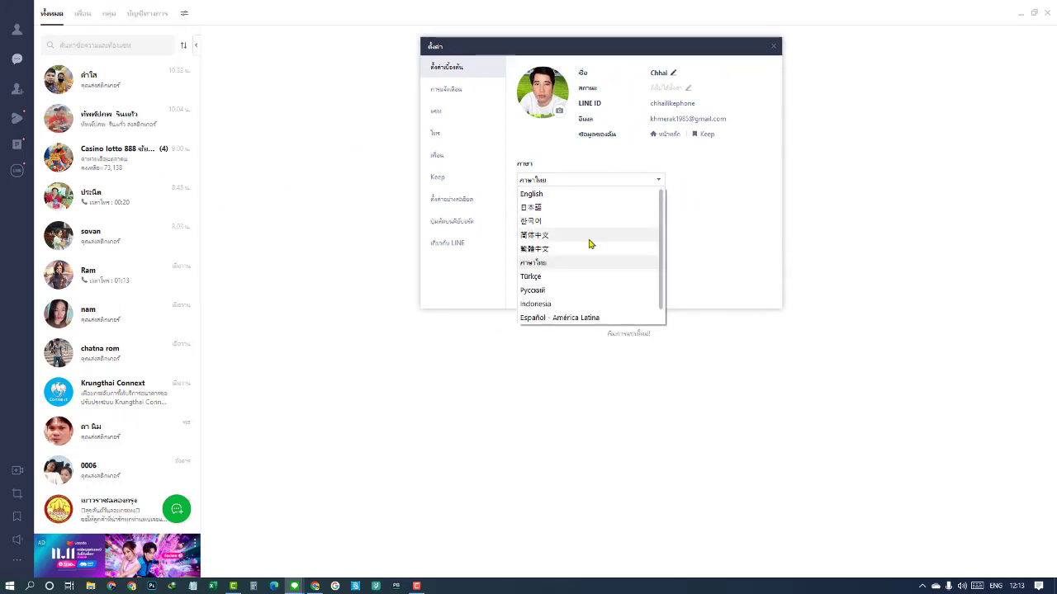
{"action": "left_click", "coordinate": [608, 182]}
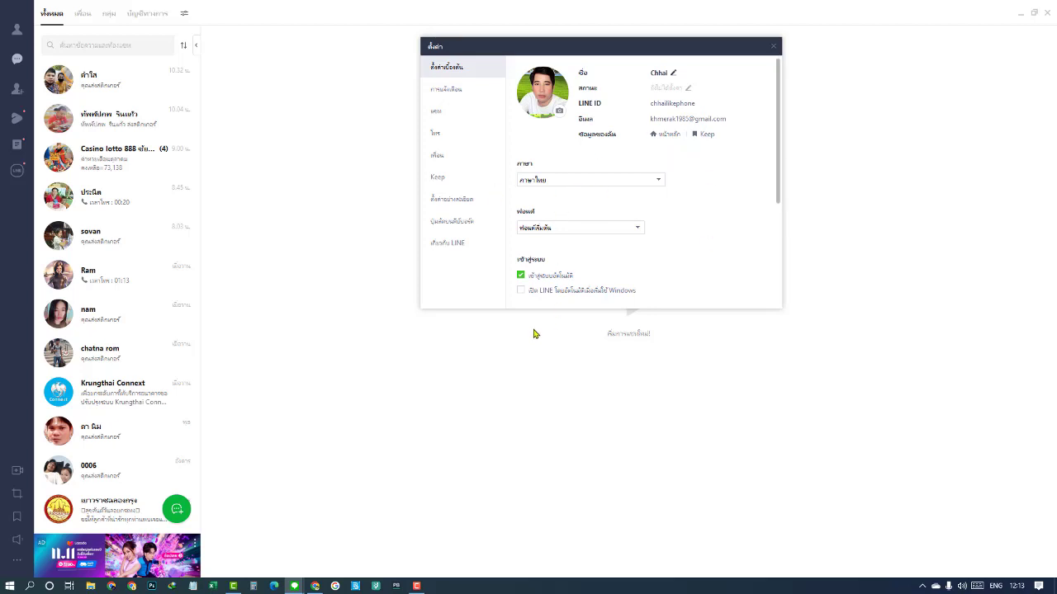
{"action": "left_click", "coordinate": [520, 277]}
{"action": "left_click", "coordinate": [773, 46]}
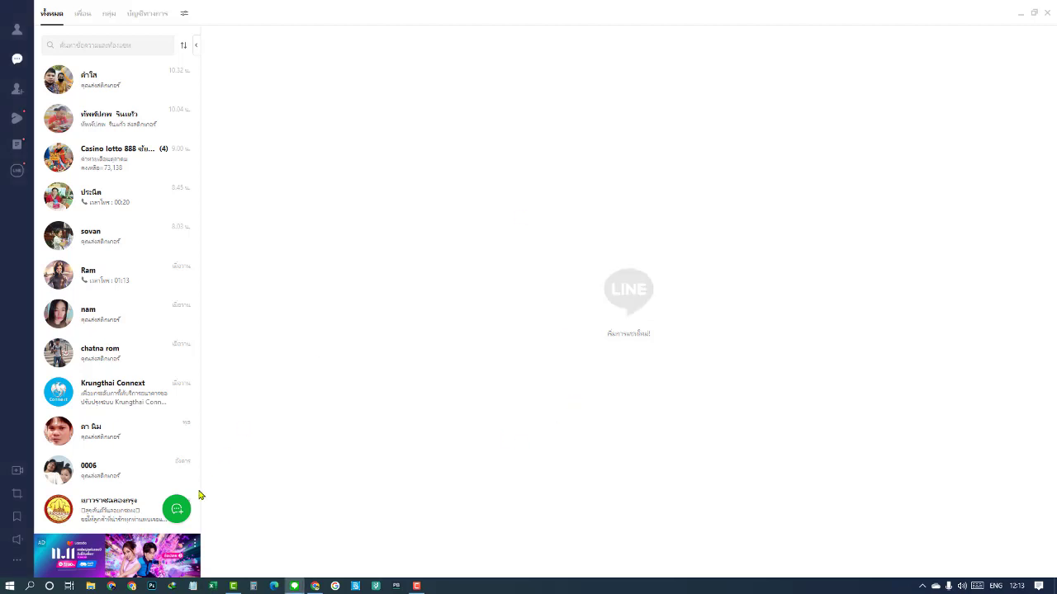
{"action": "left_click", "coordinate": [17, 561]}
{"action": "left_click", "coordinate": [40, 546]}
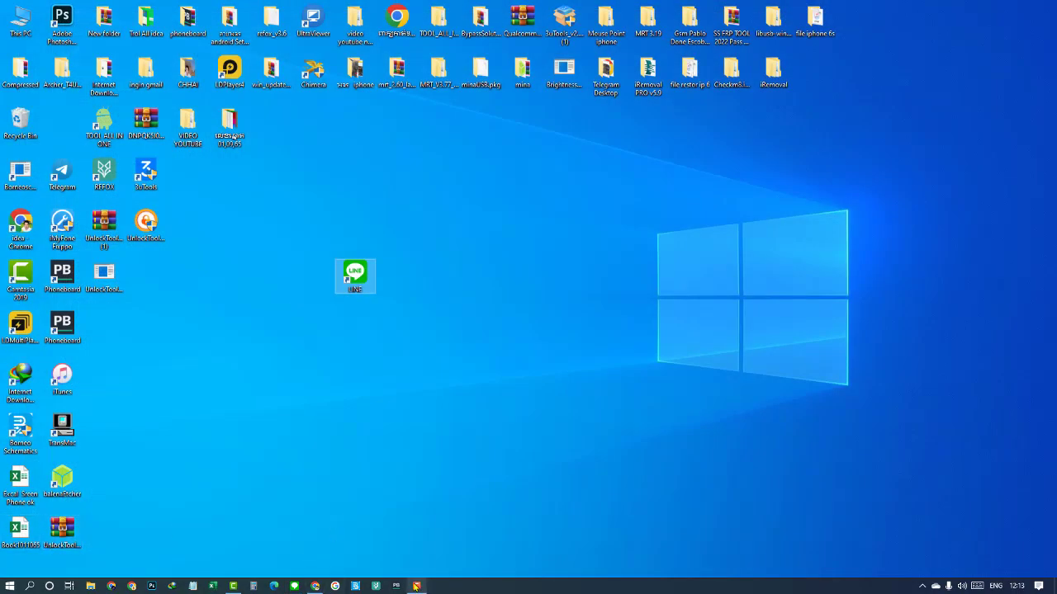
Step: Switch to Chrome to reread the highlighted comment about LINE, and return to the desktop
{"action": "left_click", "coordinate": [314, 586]}
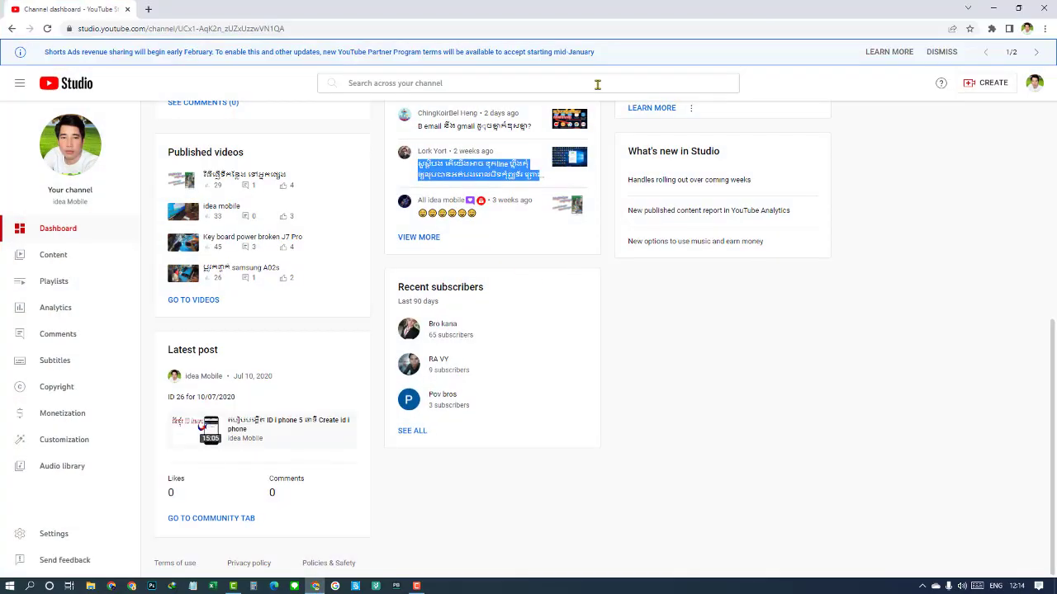
{"action": "left_click", "coordinate": [993, 9]}
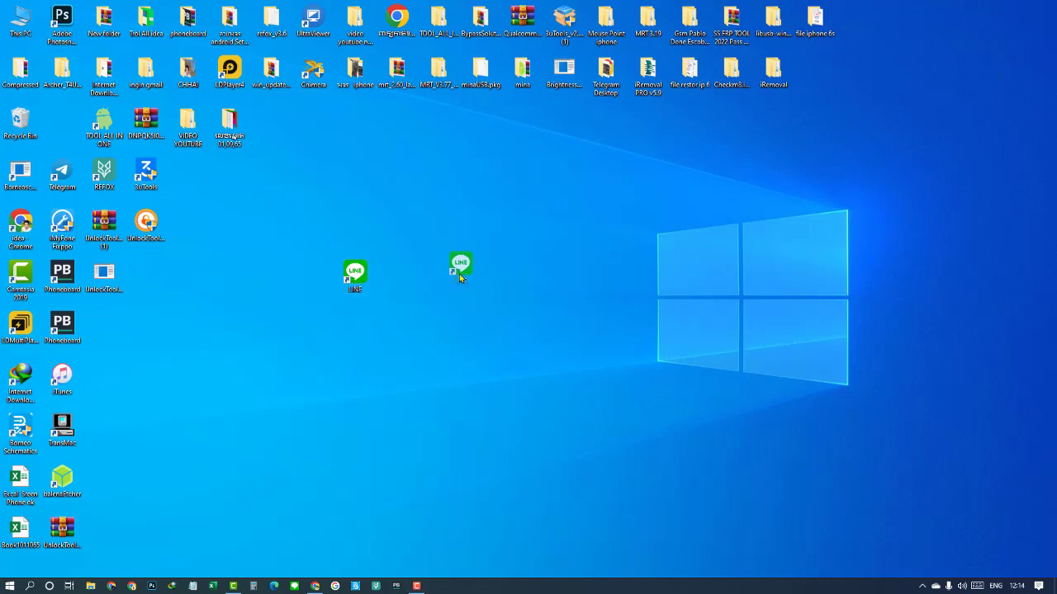
Step: Reopen LINE from its desktop shortcut and reposition the login window near the middle of the desktop
{"action": "left_click_drag", "start_coordinate": [459, 274], "coordinate": [460, 276]}
{"action": "double_click", "coordinate": [444, 277]}
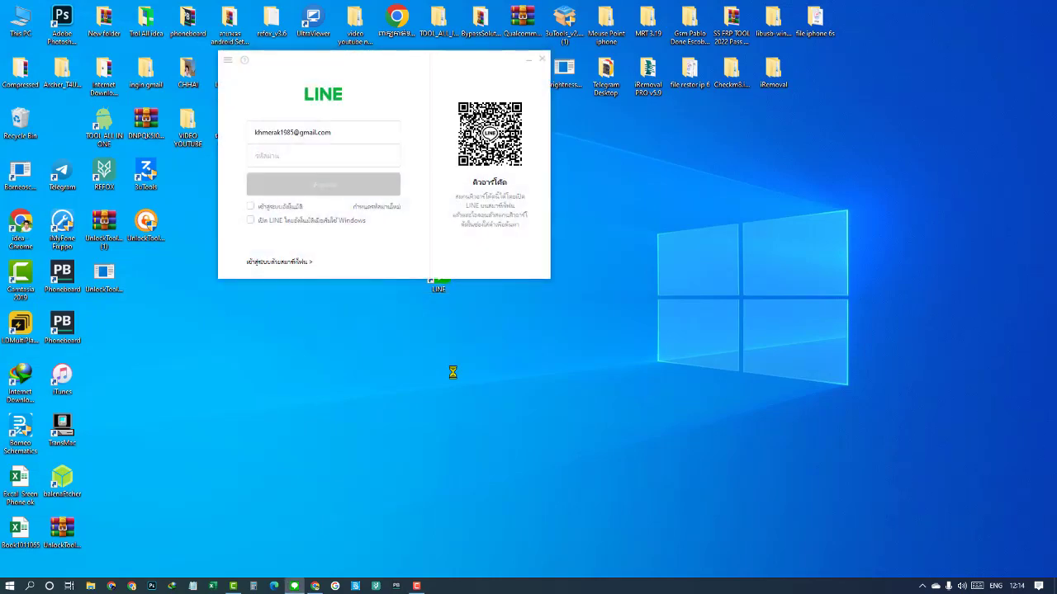
{"action": "left_click_drag", "start_coordinate": [462, 59], "coordinate": [556, 180]}
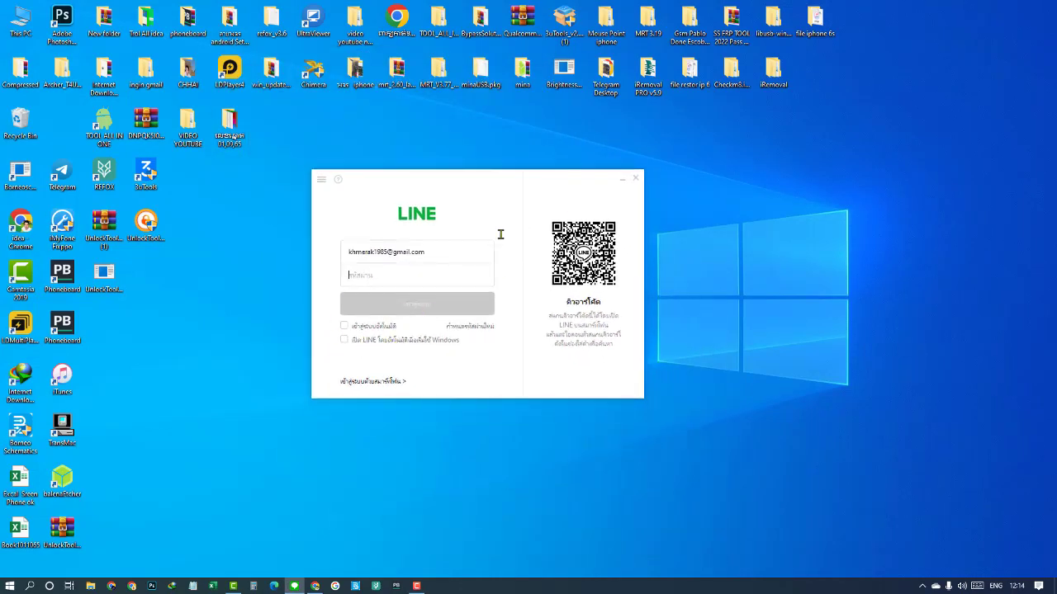
{"action": "left_click", "coordinate": [633, 177]}
{"action": "left_click_drag", "start_coordinate": [455, 180], "coordinate": [466, 138]}
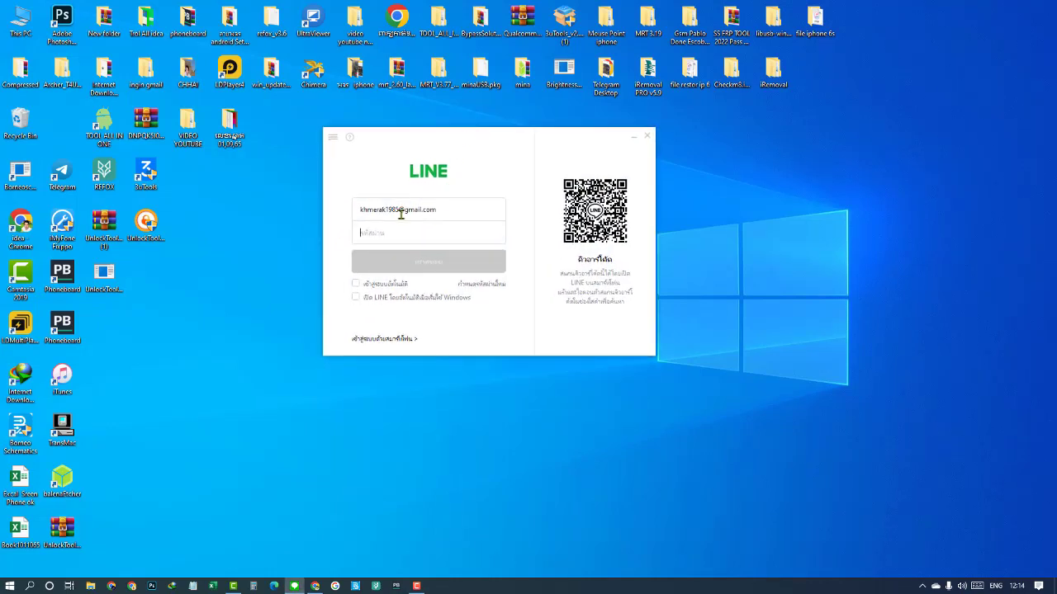
Step: Examine the account e-mail in the LINE login form and check the viewer comment in Chrome again
{"action": "left_click_drag", "start_coordinate": [356, 209], "coordinate": [506, 213]}
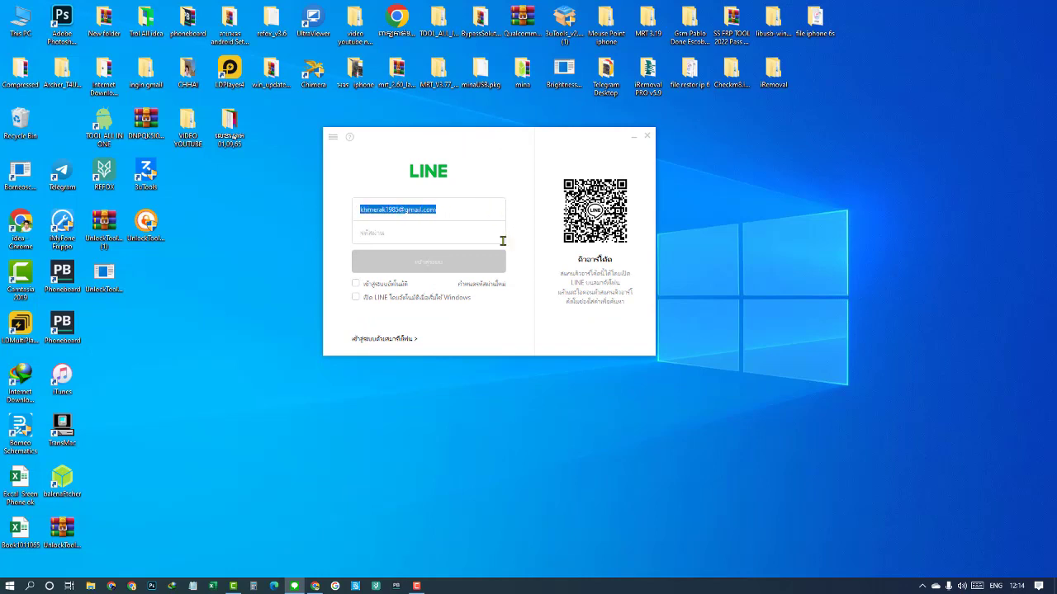
{"action": "left_click", "coordinate": [441, 240]}
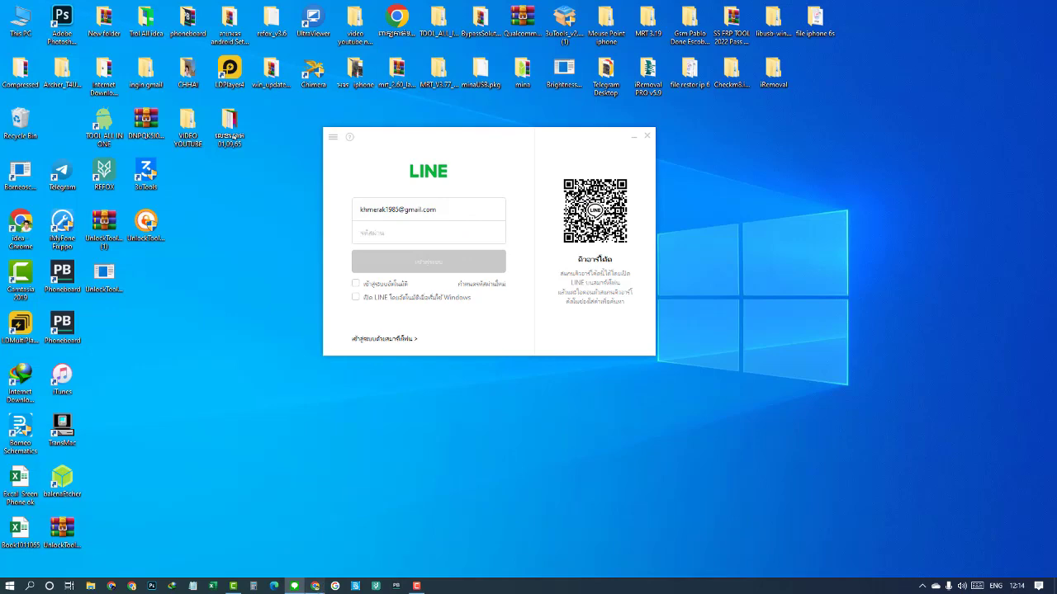
{"action": "left_click", "coordinate": [314, 585]}
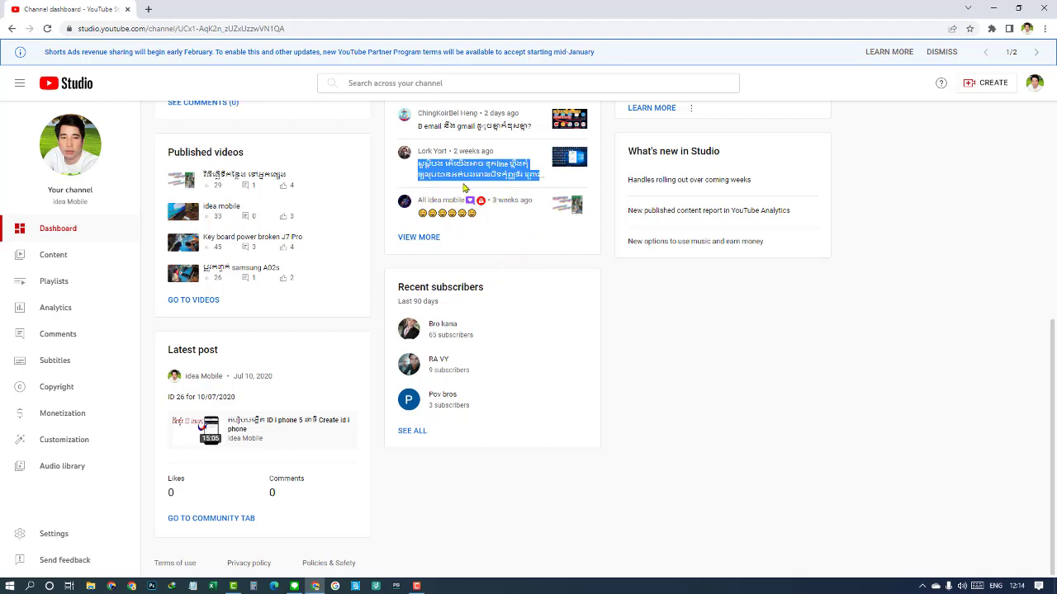
{"action": "left_click", "coordinate": [994, 8]}
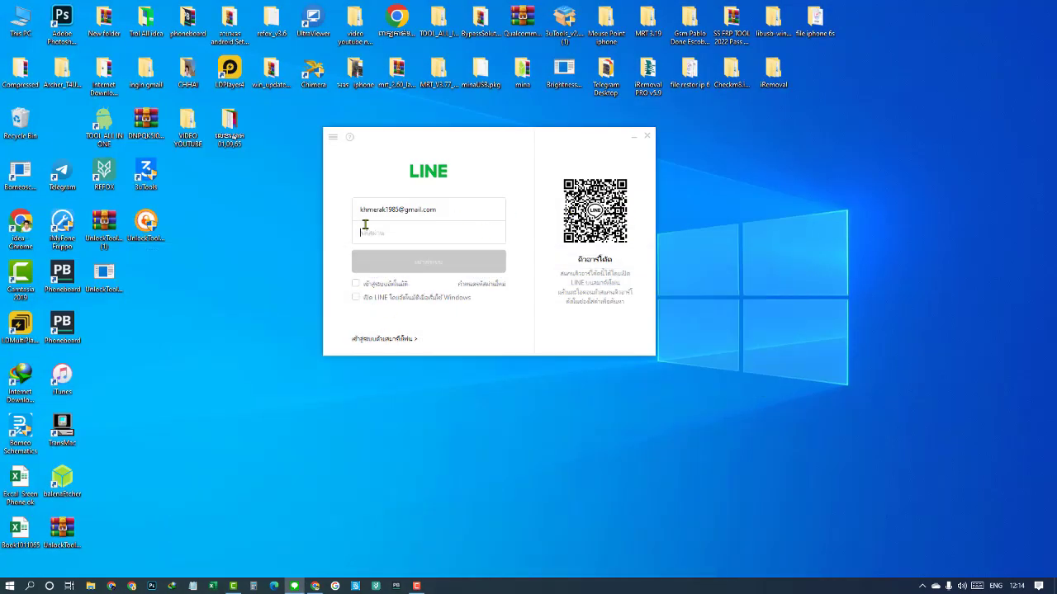
{"action": "left_click_drag", "start_coordinate": [357, 210], "coordinate": [507, 207]}
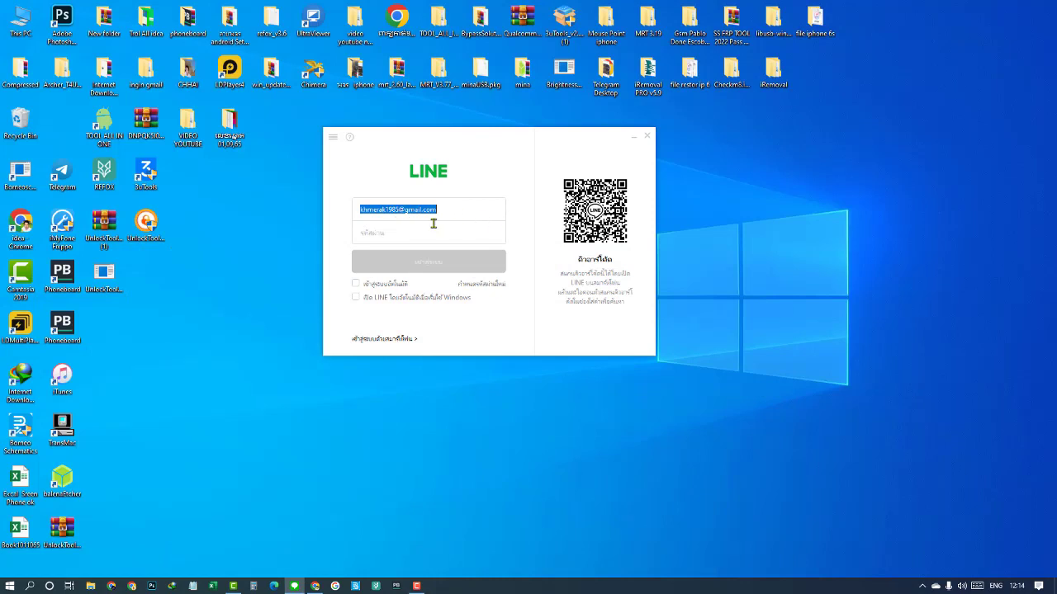
{"action": "left_click", "coordinate": [374, 234]}
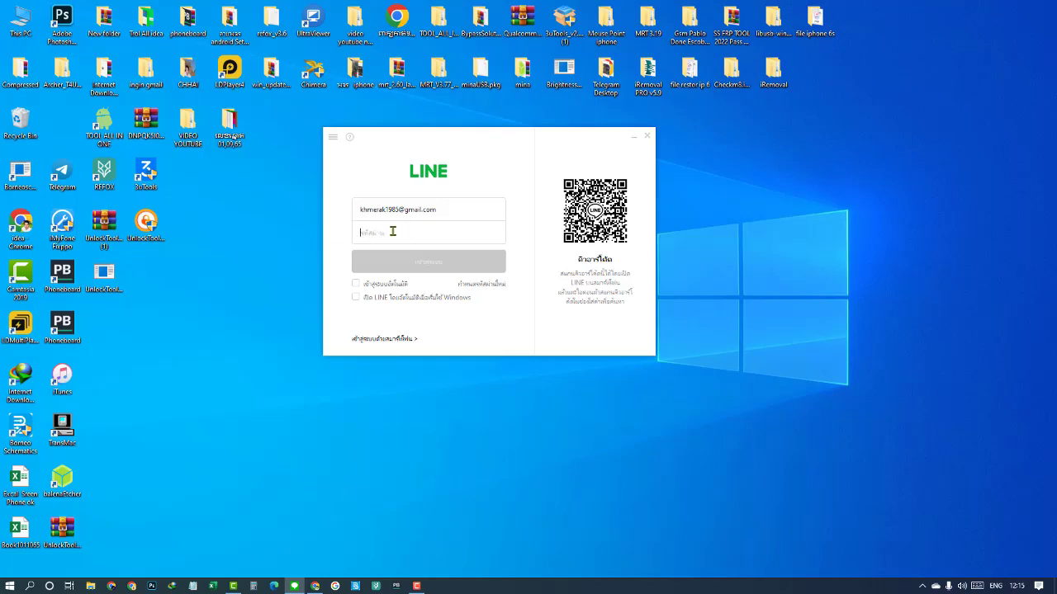
Step: Enter the account password in the LINE login form below the prefilled account e-mail
{"action": "left_click_drag", "start_coordinate": [358, 209], "coordinate": [448, 206]}
{"action": "left_click", "coordinate": [393, 232]}
{"action": "type", "text": "x"}
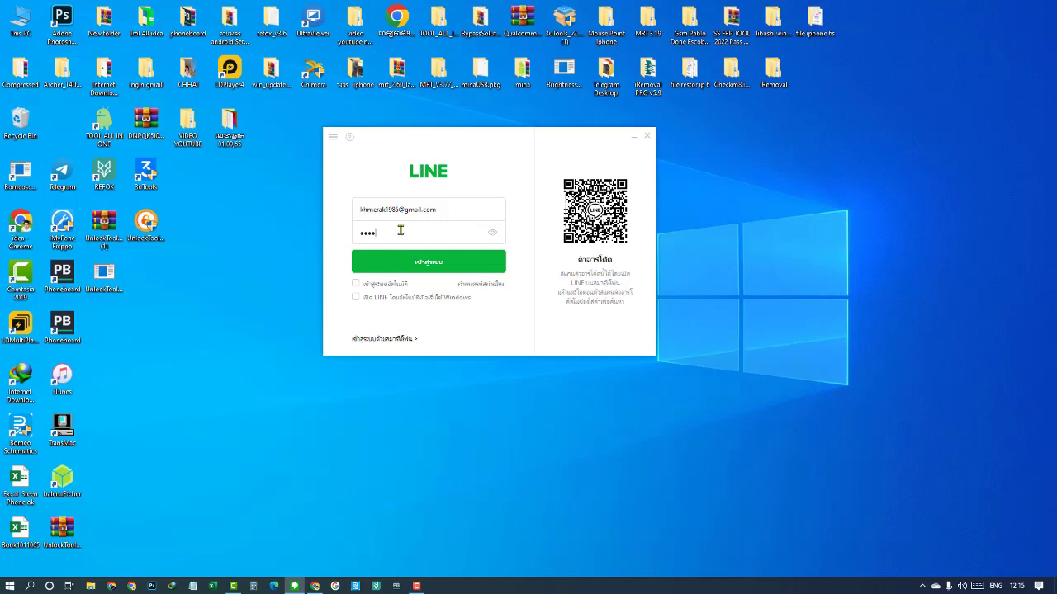
{"action": "key", "text": "BackSpace"}
{"action": "key", "text": "BackSpace"}
{"action": "key", "text": "BackSpace"}
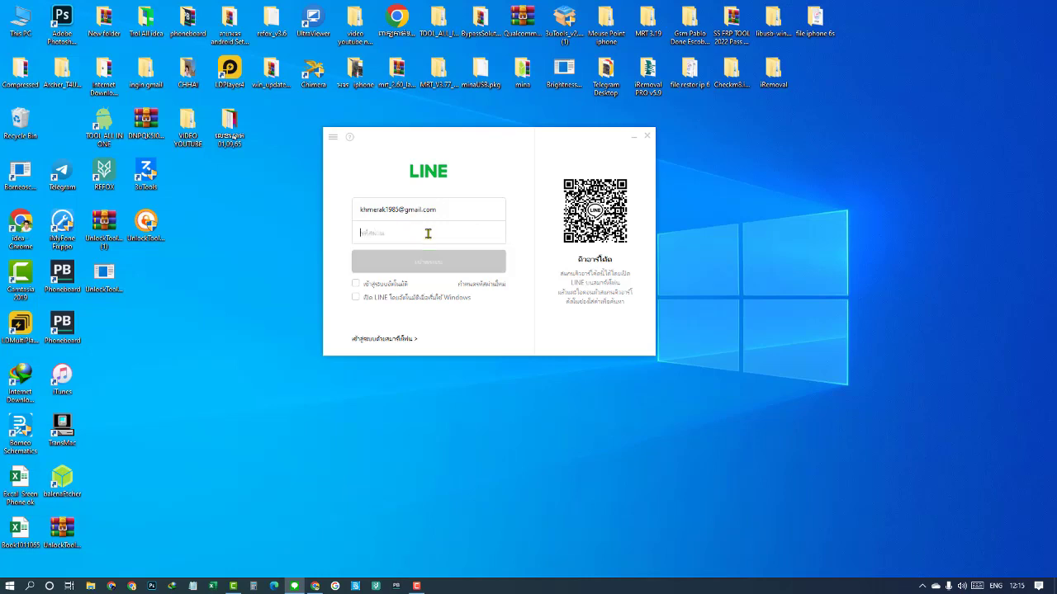
{"action": "type", "text": "x"}
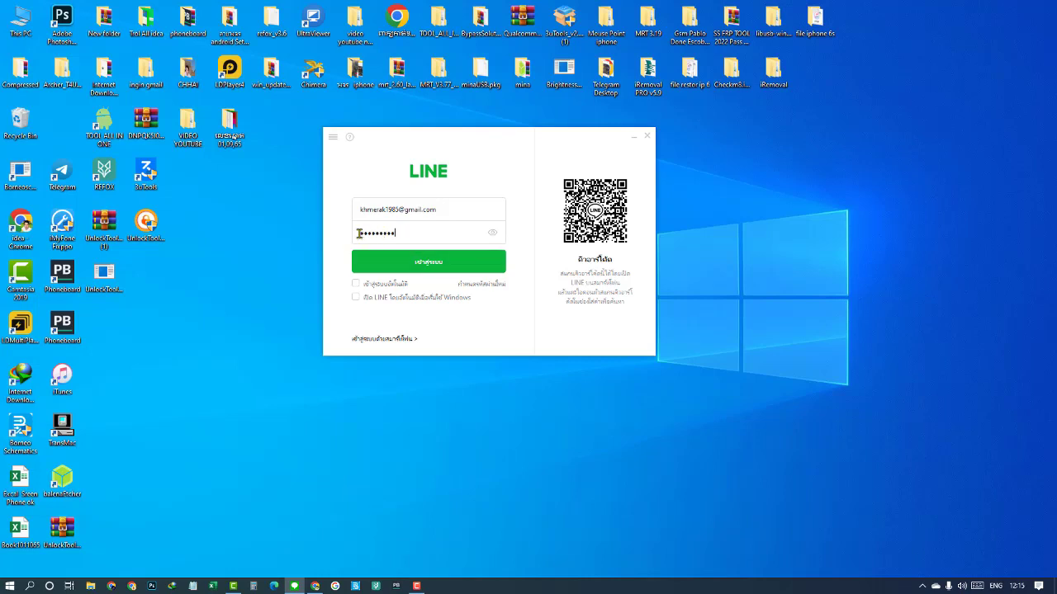
{"action": "left_click_drag", "start_coordinate": [358, 234], "coordinate": [429, 236]}
{"action": "left_click_drag", "start_coordinate": [356, 235], "coordinate": [467, 237]}
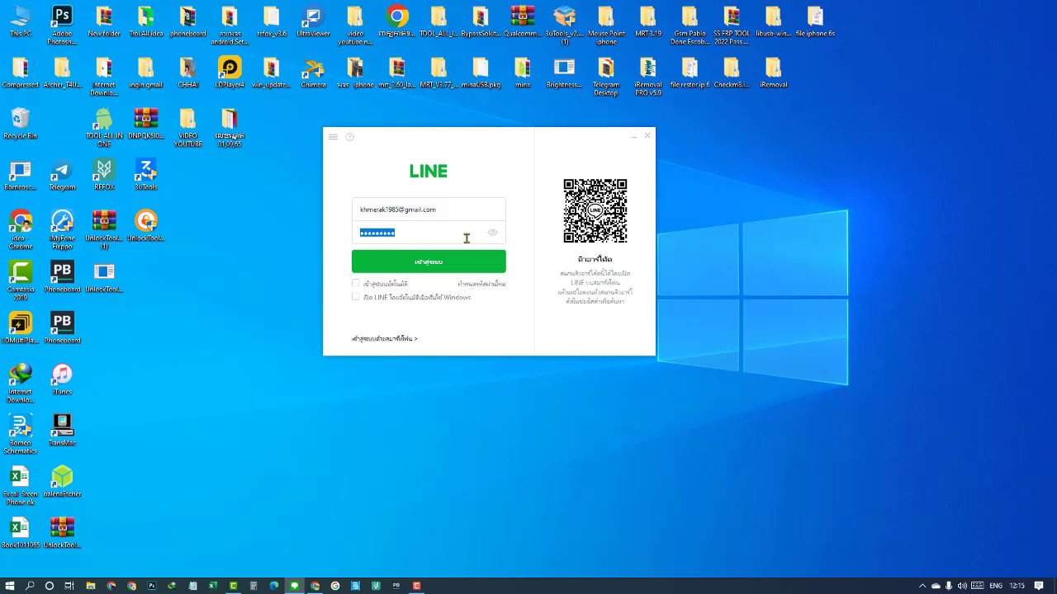
{"action": "left_click", "coordinate": [420, 236]}
Step: Enable automatic login on the LINE login form and accept its privacy notice
{"action": "left_click", "coordinate": [356, 287]}
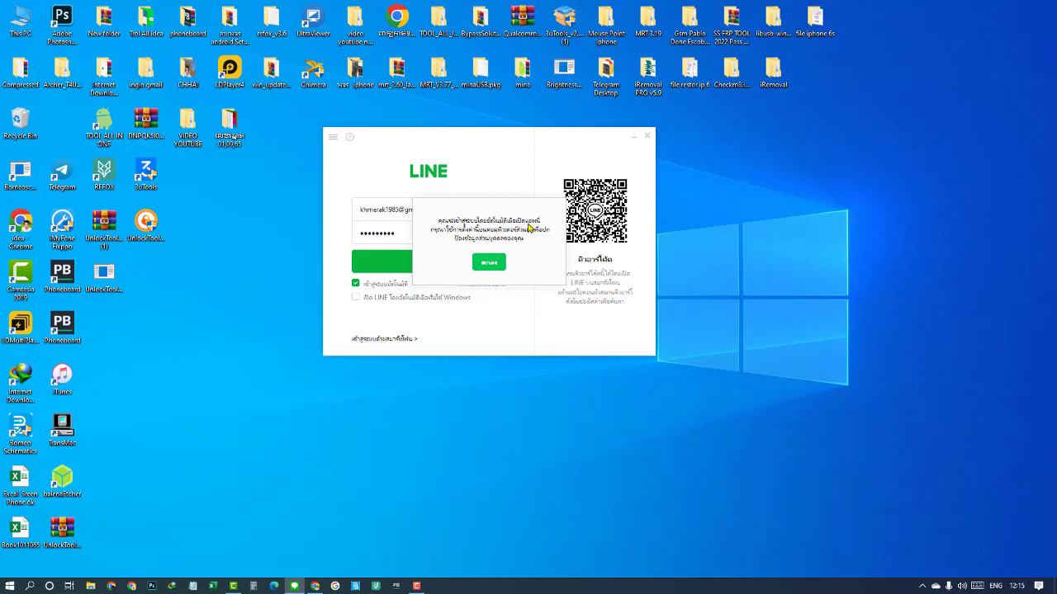
{"action": "left_click", "coordinate": [483, 265]}
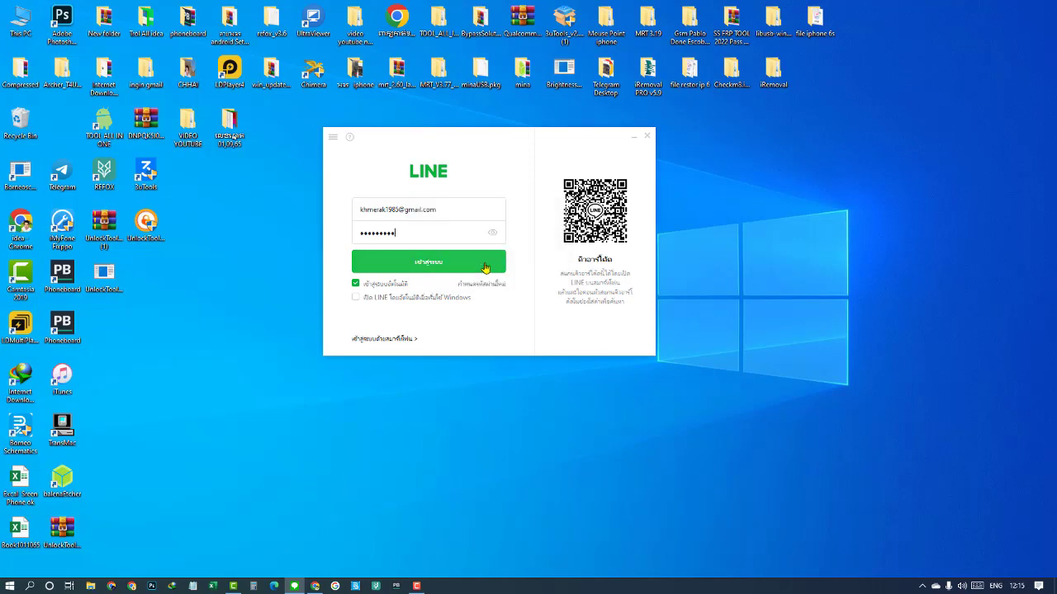
{"action": "left_click", "coordinate": [356, 284]}
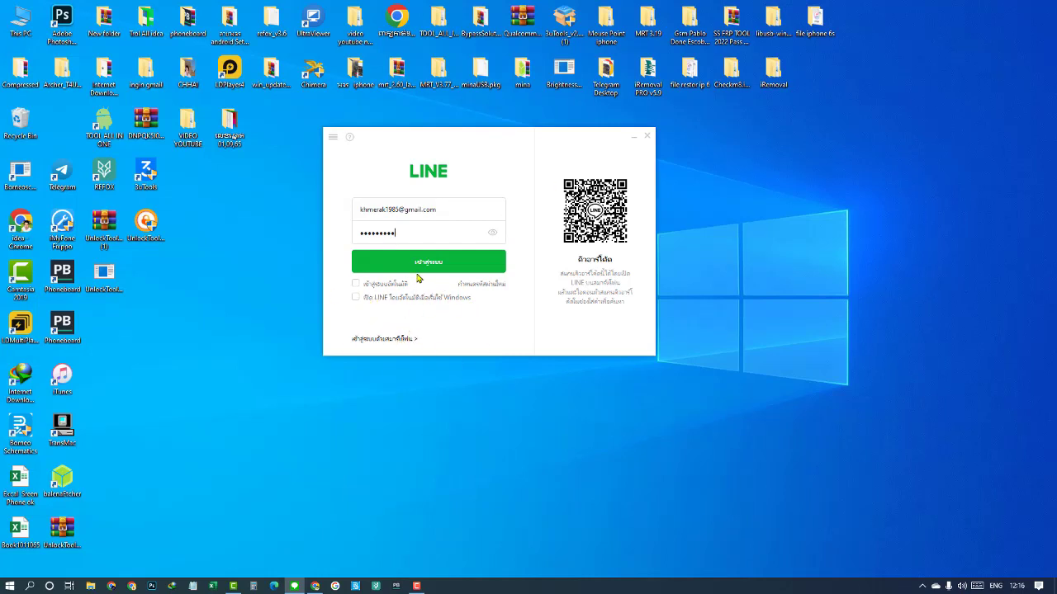
{"action": "left_click", "coordinate": [357, 284]}
{"action": "left_click", "coordinate": [481, 263]}
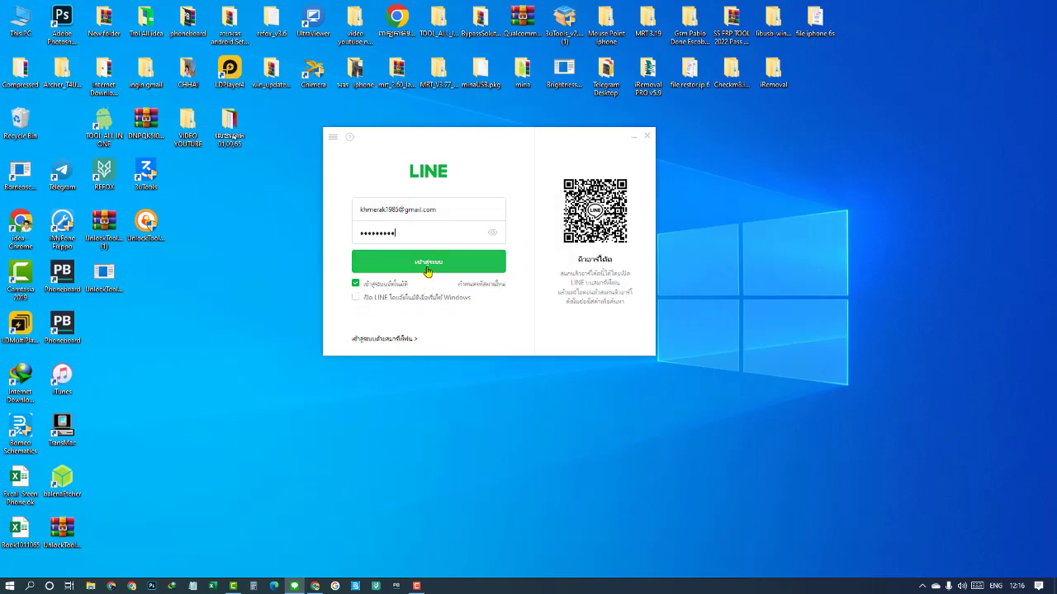
Step: Log in to LINE and maximize its window to browse the chat list
{"action": "left_click", "coordinate": [428, 265]}
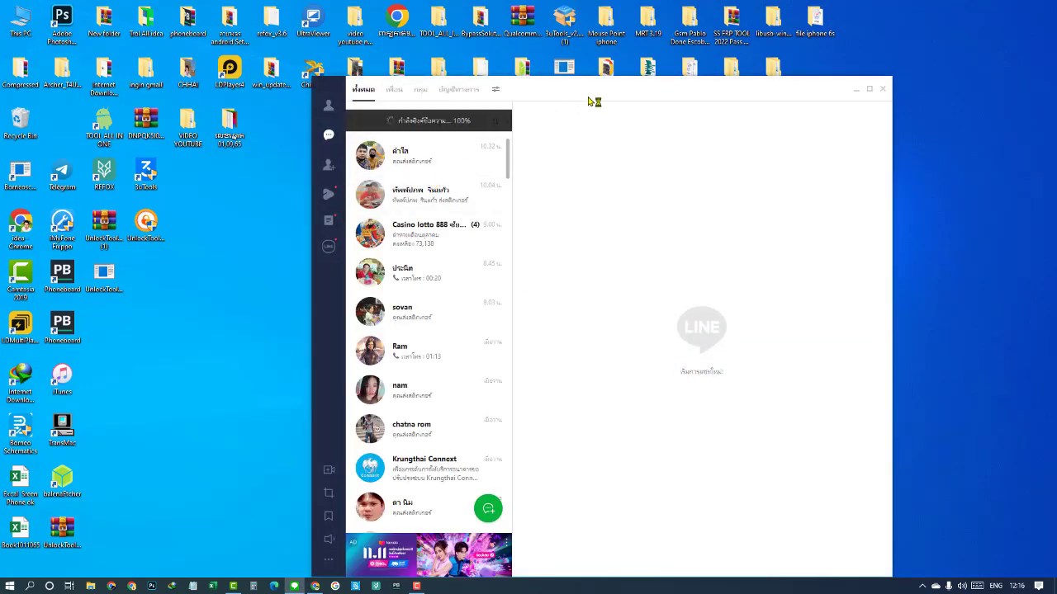
{"action": "left_click_drag", "start_coordinate": [597, 95], "coordinate": [510, 47]}
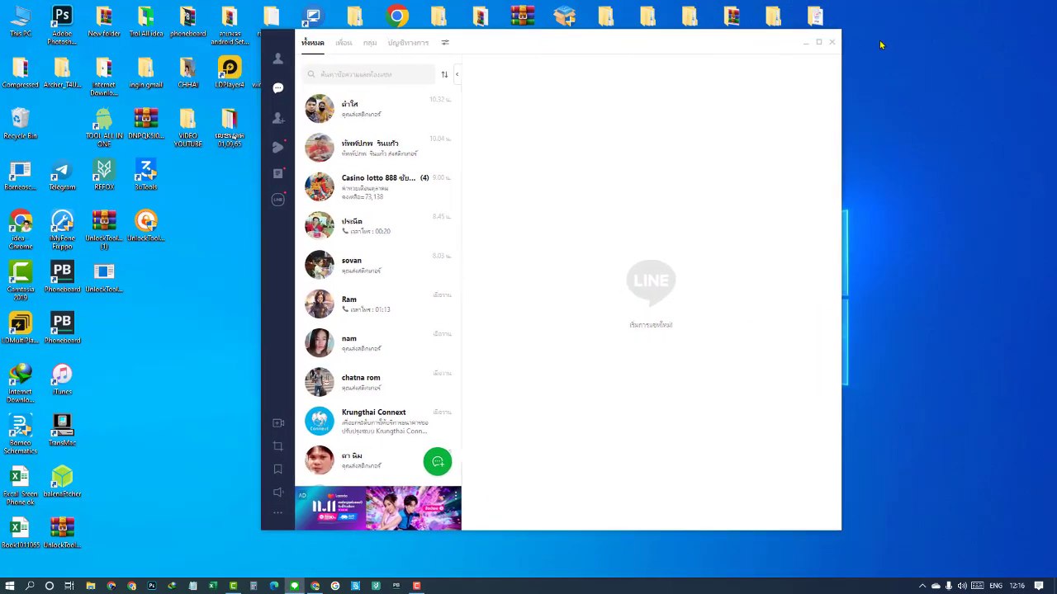
{"action": "left_click", "coordinate": [819, 41]}
{"action": "scroll", "coordinate": [116, 234], "scroll_direction": "down", "scroll_amount": 10}
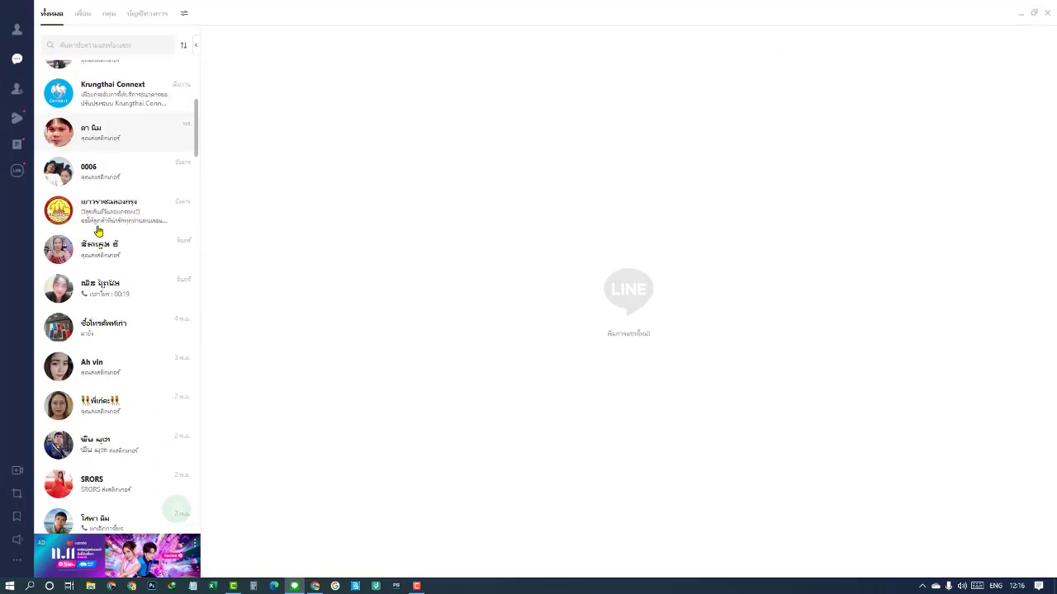
Step: Open LINE's basic settings, turn automatic login off and back on, and accept its privacy notice
{"action": "left_click", "coordinate": [18, 566]}
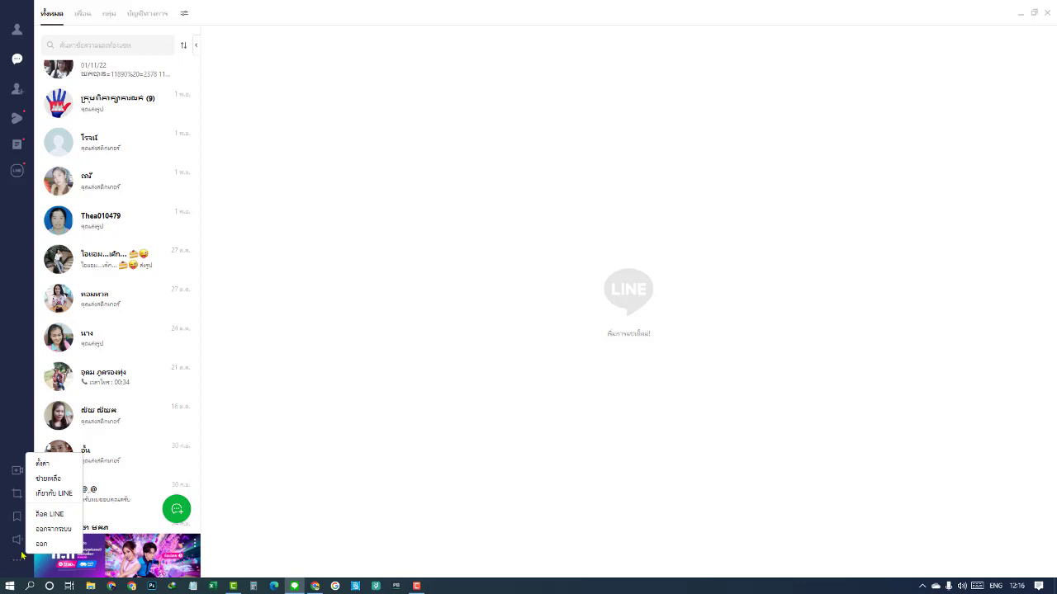
{"action": "left_click", "coordinate": [44, 465]}
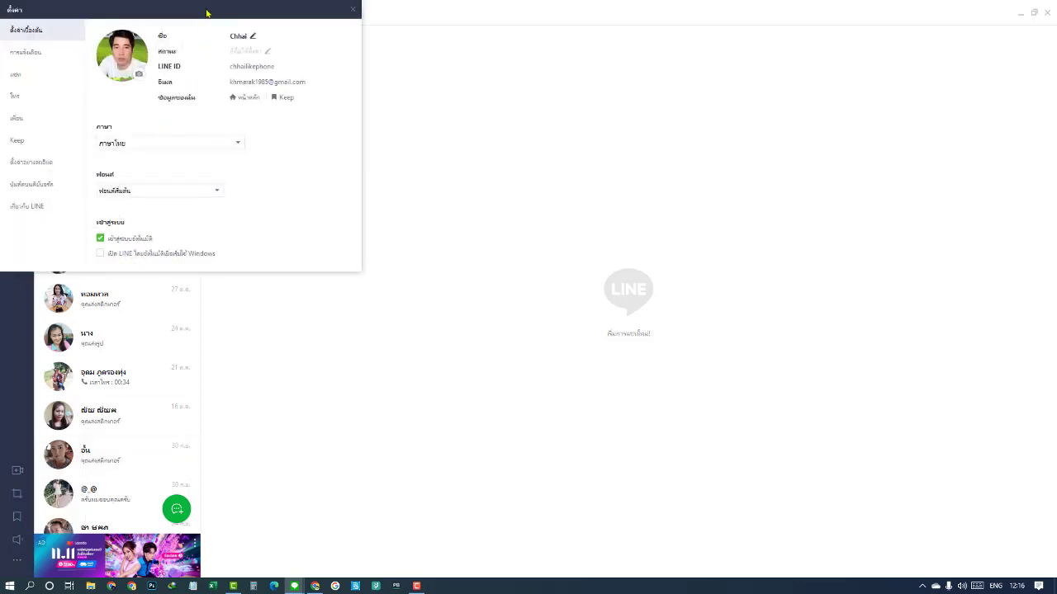
{"action": "left_click_drag", "start_coordinate": [206, 13], "coordinate": [582, 42]}
{"action": "left_click", "coordinate": [476, 271]}
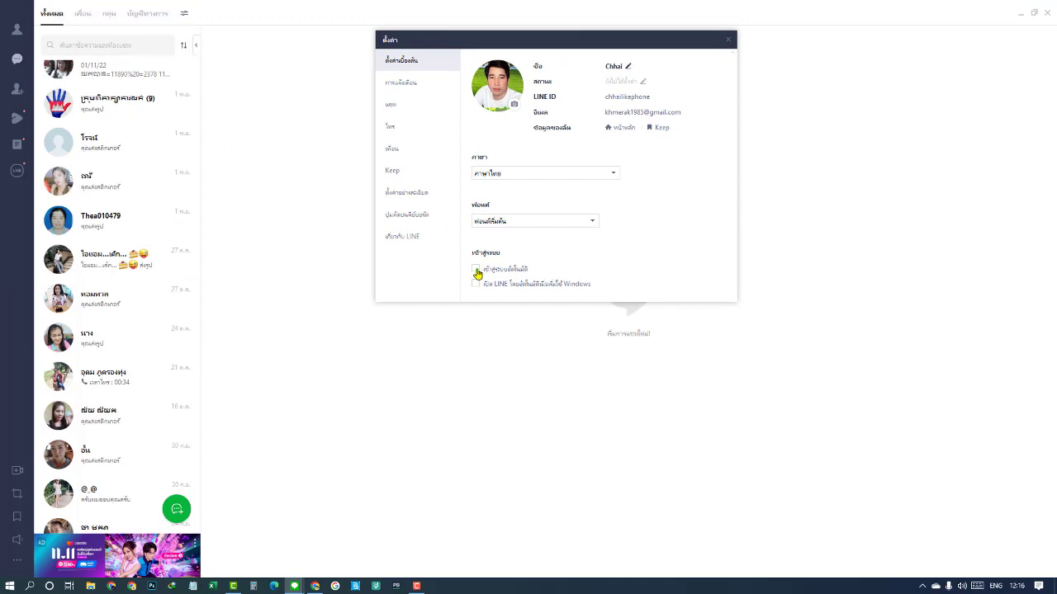
{"action": "left_click", "coordinate": [476, 269]}
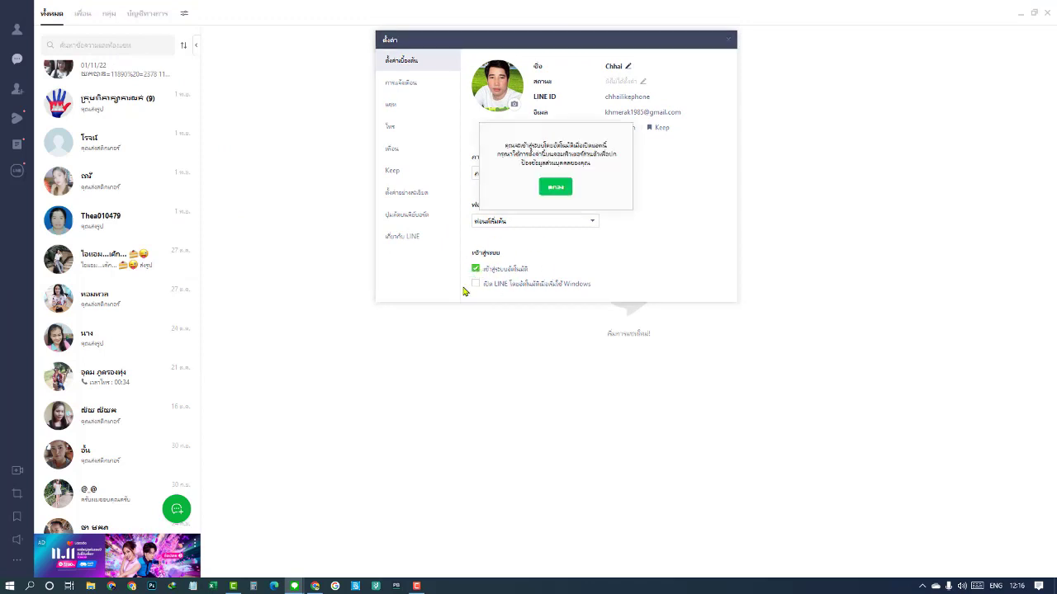
{"action": "left_click", "coordinate": [554, 188]}
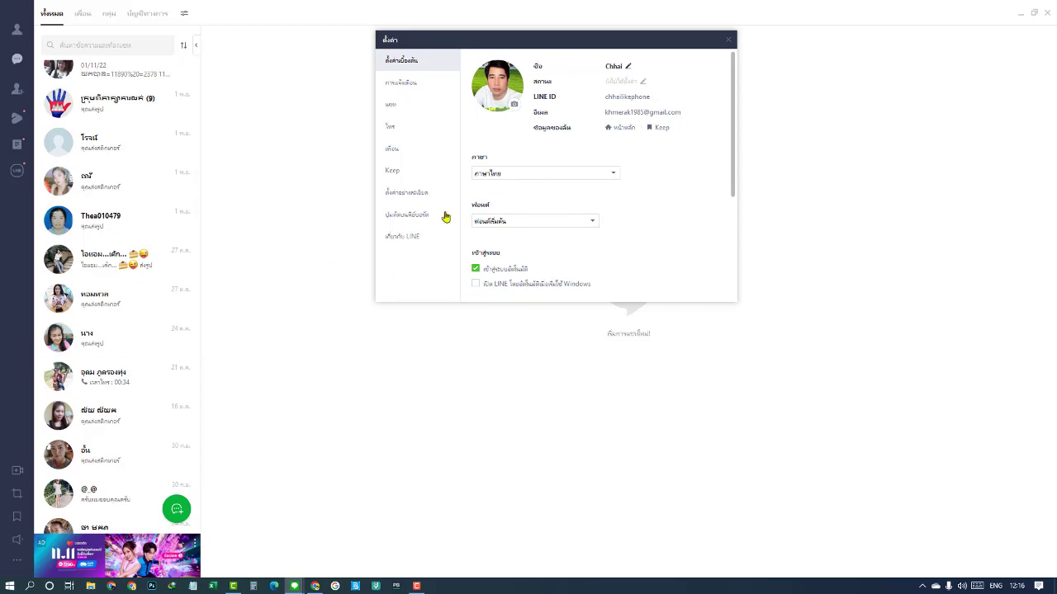
Step: Switch automatic login and the option to open LINE at Windows startup back and forth, keeping only automatic login enabled, and close the settings
{"action": "left_click", "coordinate": [476, 269]}
{"action": "left_click", "coordinate": [477, 269]}
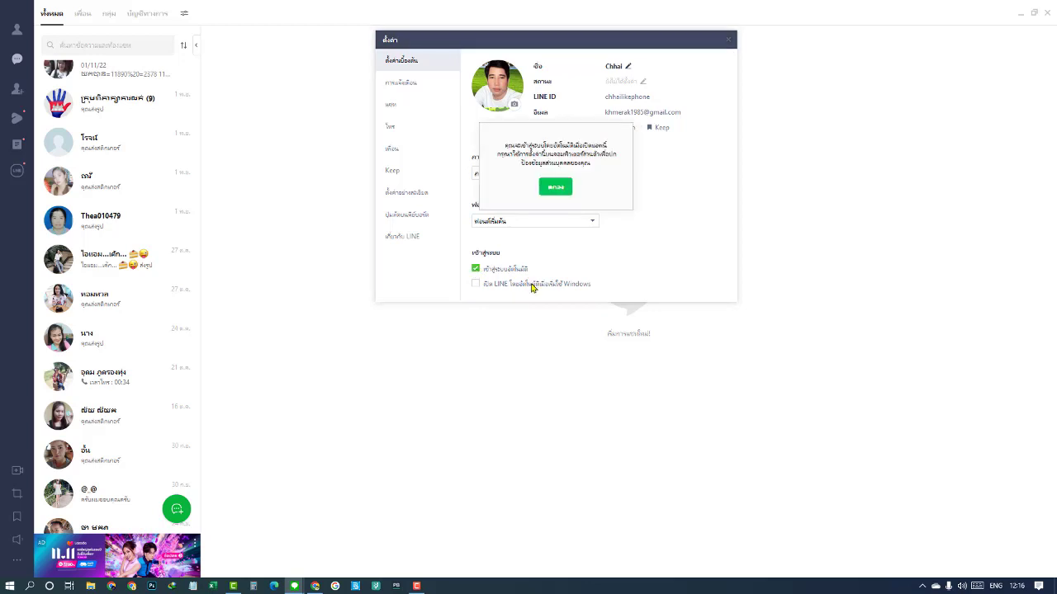
{"action": "left_click", "coordinate": [556, 189]}
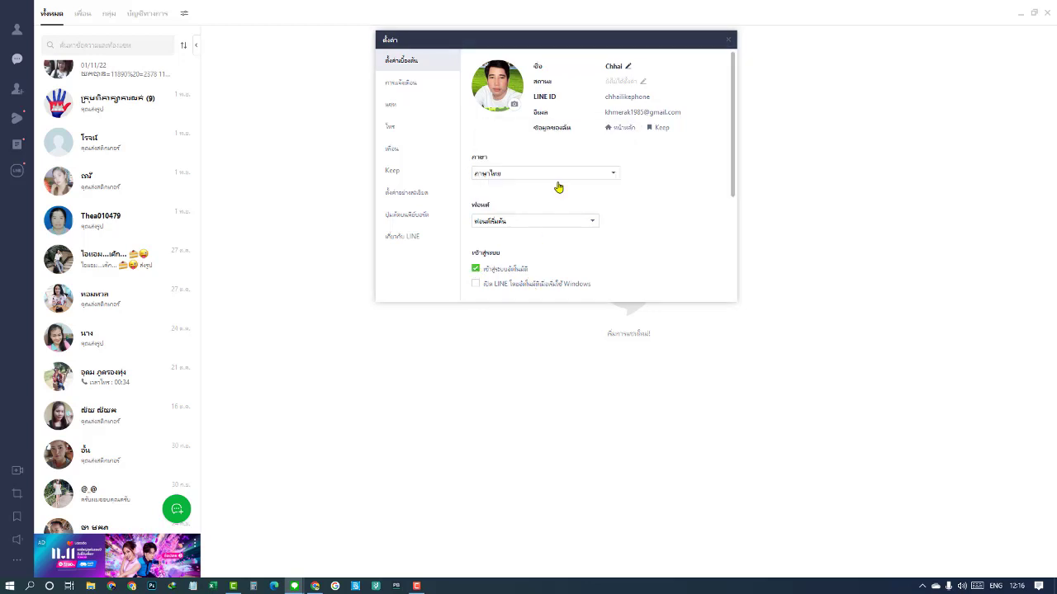
{"action": "left_click", "coordinate": [477, 283]}
{"action": "left_click", "coordinate": [476, 283]}
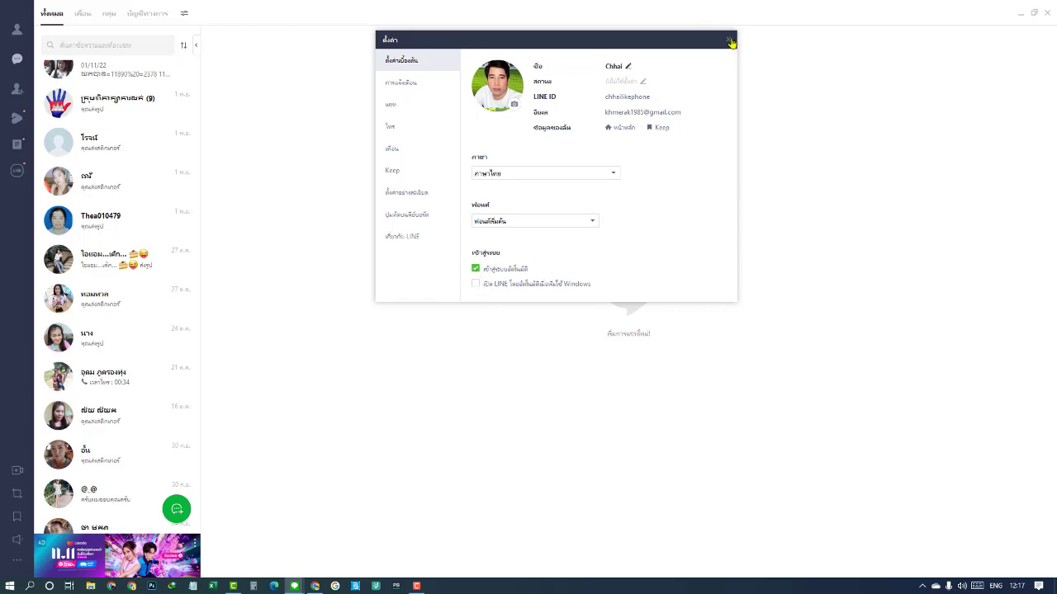
{"action": "left_click", "coordinate": [729, 40]}
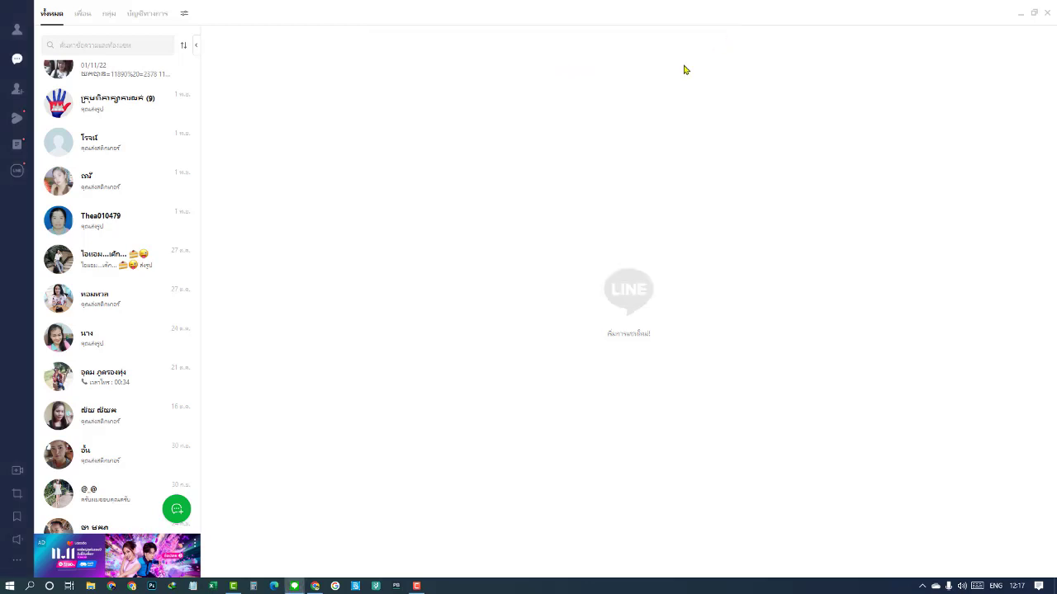
Step: Quit and relaunch LINE from the desktop to test automatic login, and check the viewer comment in Chrome
{"action": "left_click", "coordinate": [17, 565]}
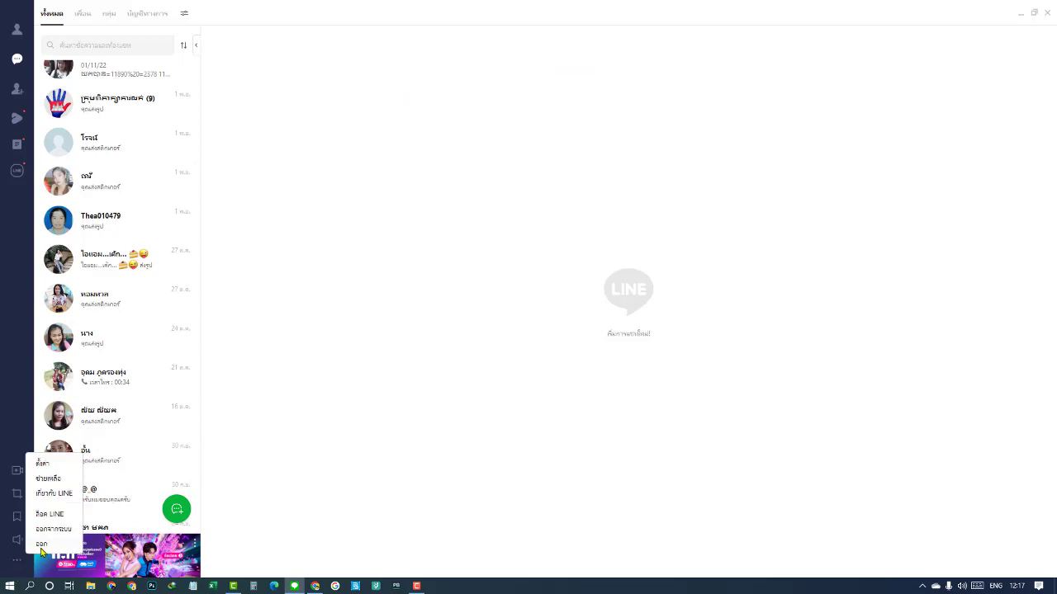
{"action": "left_click", "coordinate": [42, 547]}
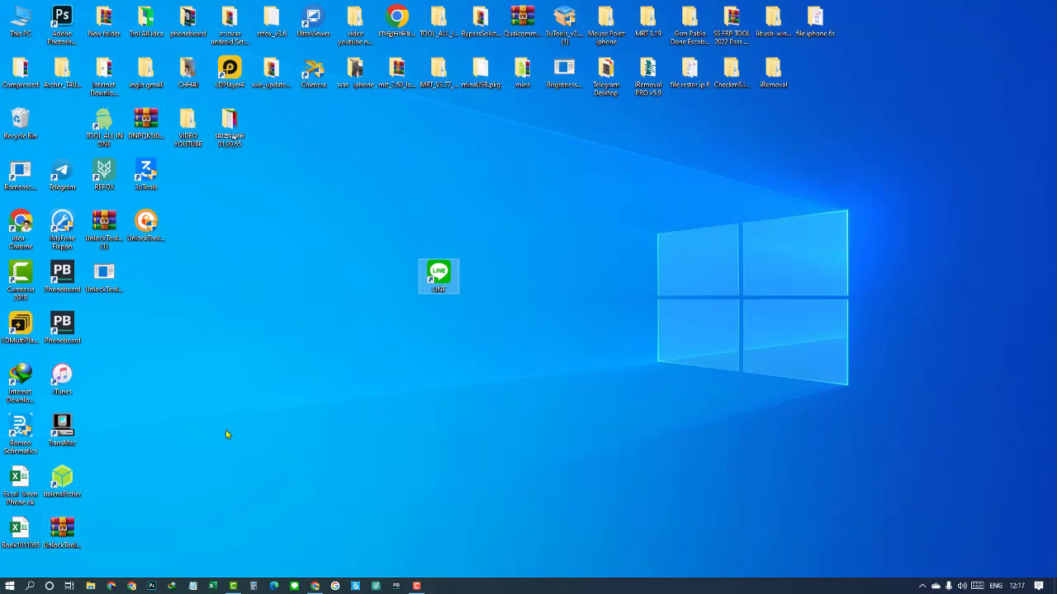
{"action": "double_click", "coordinate": [436, 279]}
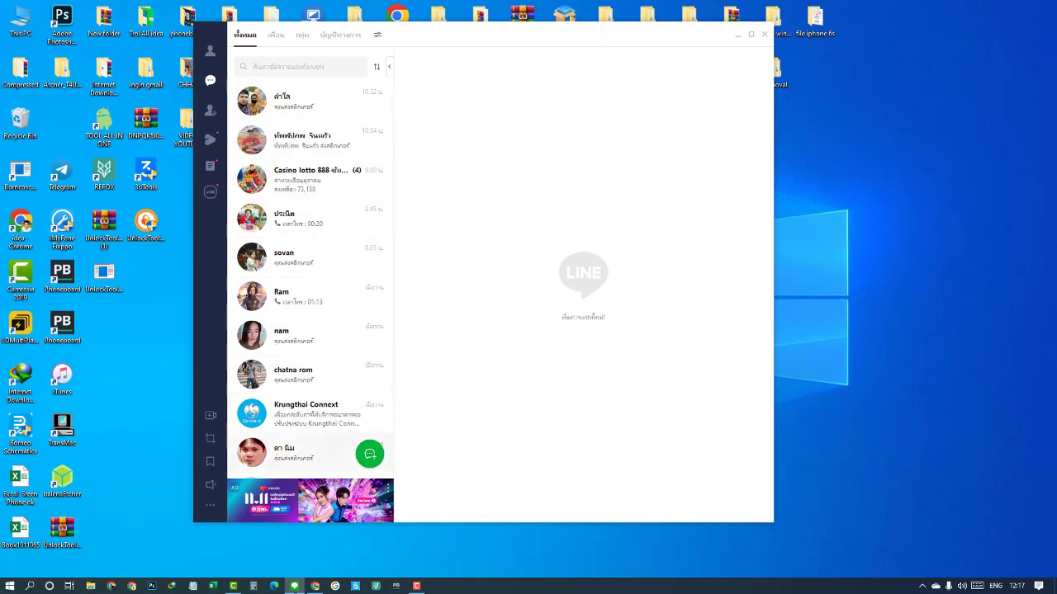
{"action": "left_click", "coordinate": [315, 587]}
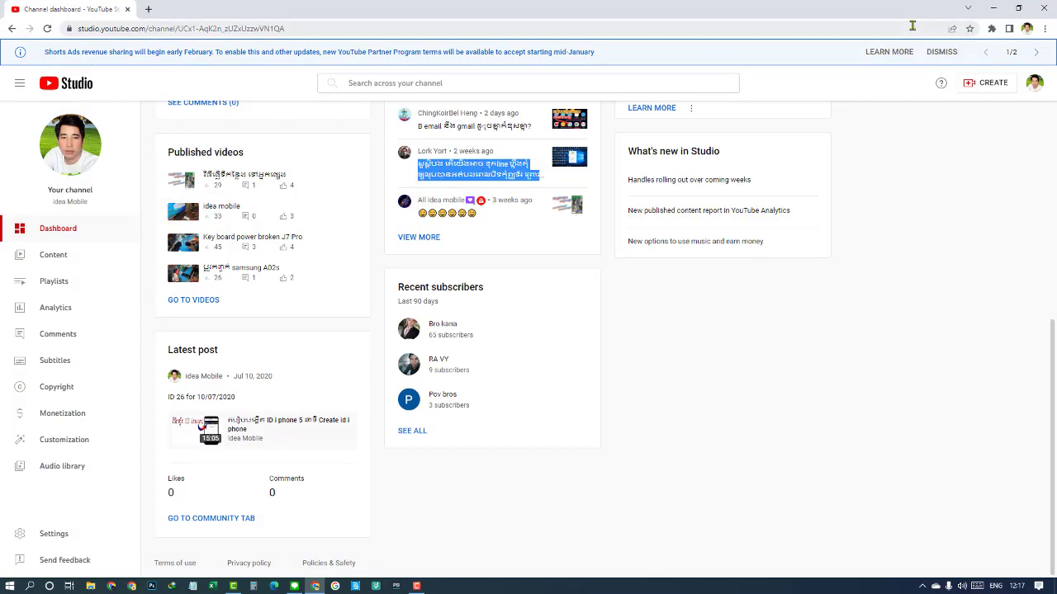
{"action": "left_click", "coordinate": [992, 8]}
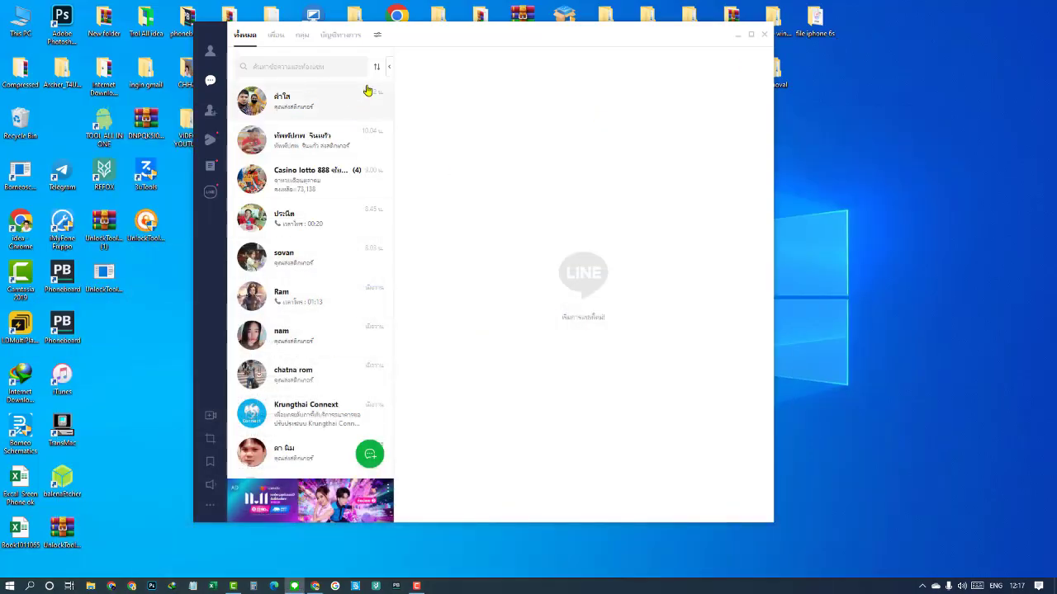
Step: Look through the LINE settings categories from notifications to About LINE, return to the basic settings and close them
{"action": "left_click", "coordinate": [211, 506]}
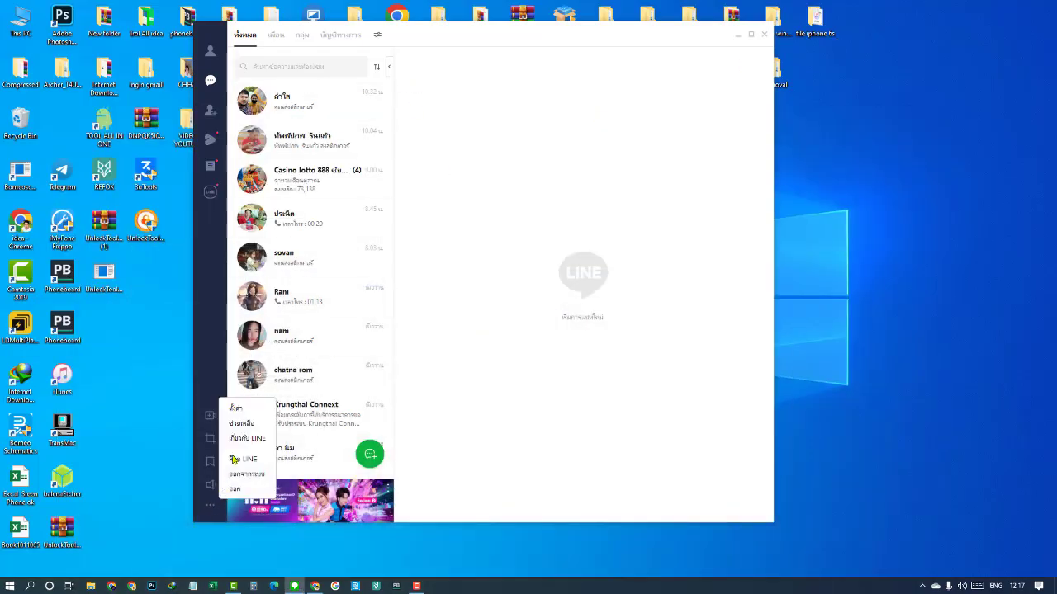
{"action": "left_click", "coordinate": [236, 409]}
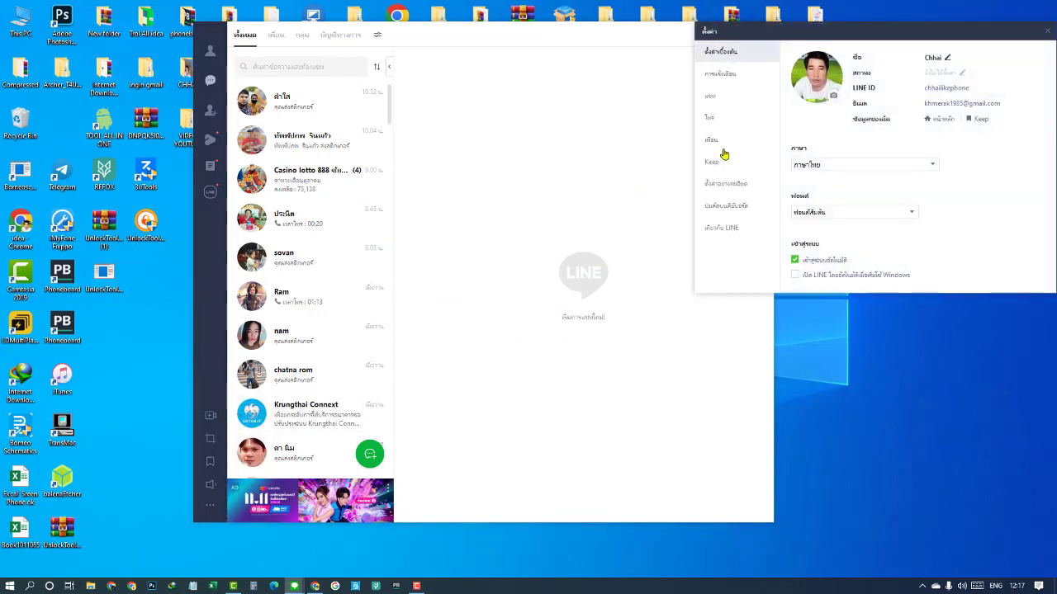
{"action": "left_click_drag", "start_coordinate": [901, 40], "coordinate": [641, 51]}
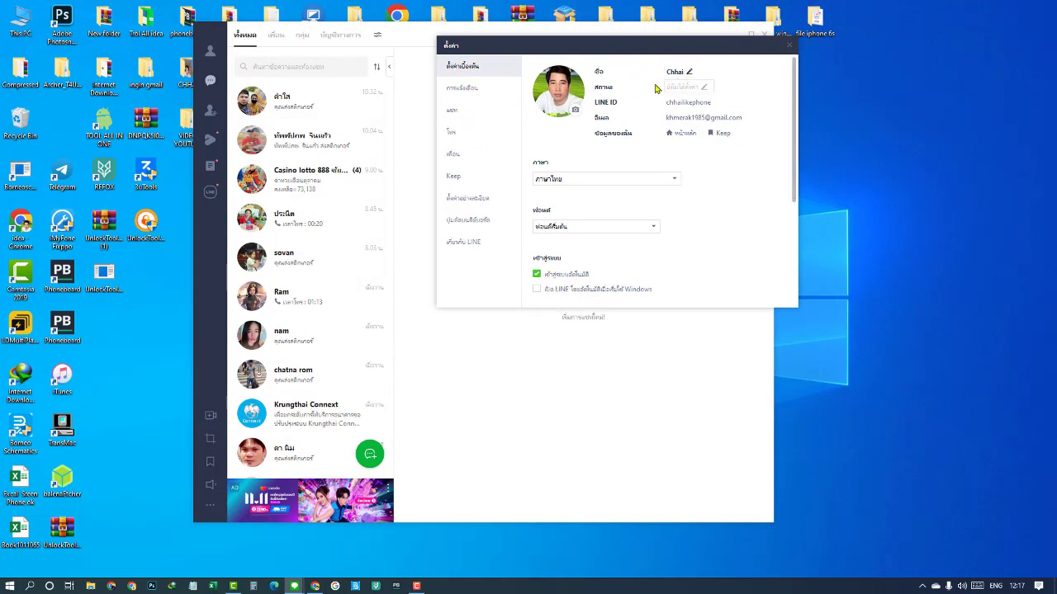
{"action": "left_click", "coordinate": [469, 89]}
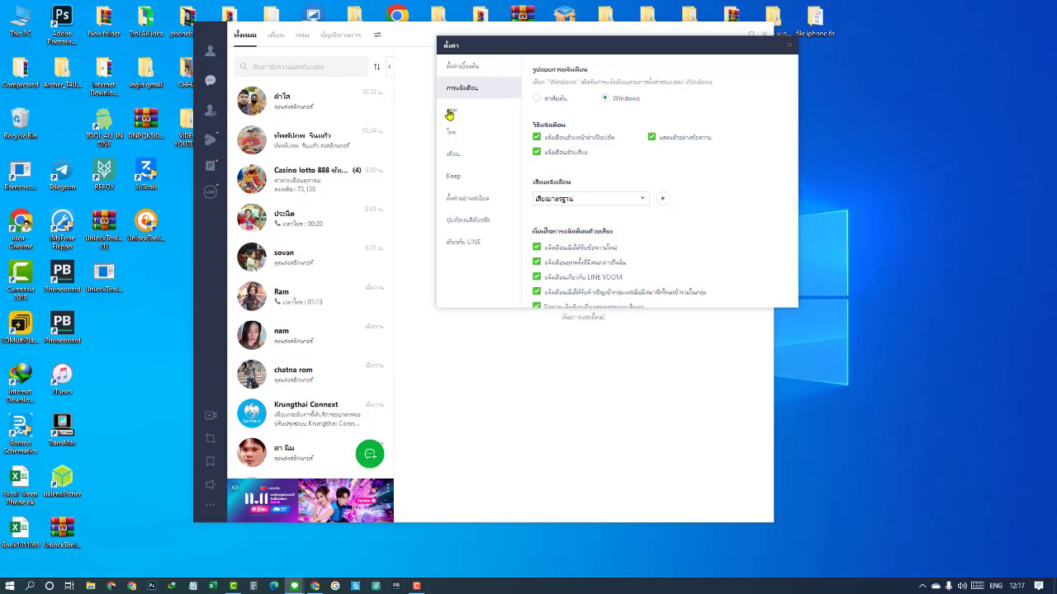
{"action": "left_click", "coordinate": [450, 112]}
{"action": "left_click", "coordinate": [451, 134]}
{"action": "left_click", "coordinate": [454, 157]}
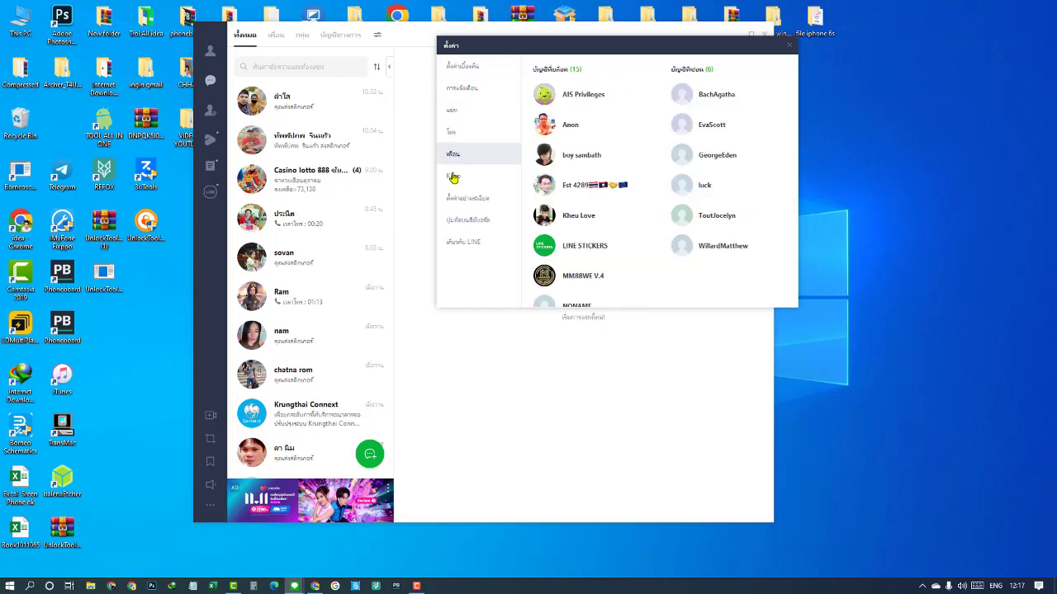
{"action": "left_click", "coordinate": [454, 176]}
{"action": "left_click", "coordinate": [461, 199]}
{"action": "left_click", "coordinate": [463, 223]}
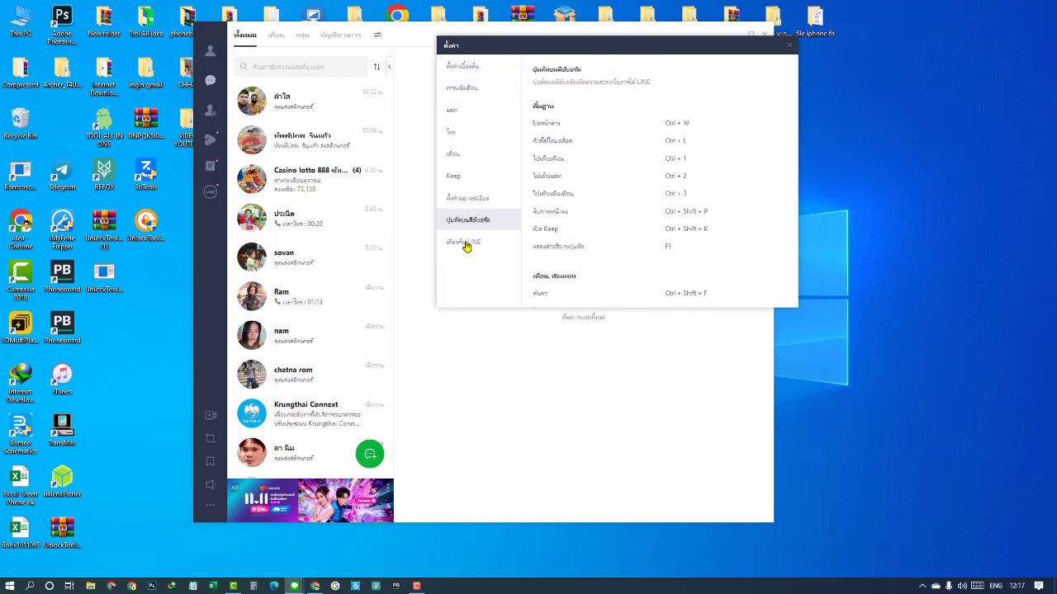
{"action": "left_click", "coordinate": [464, 242]}
{"action": "left_click", "coordinate": [462, 88]}
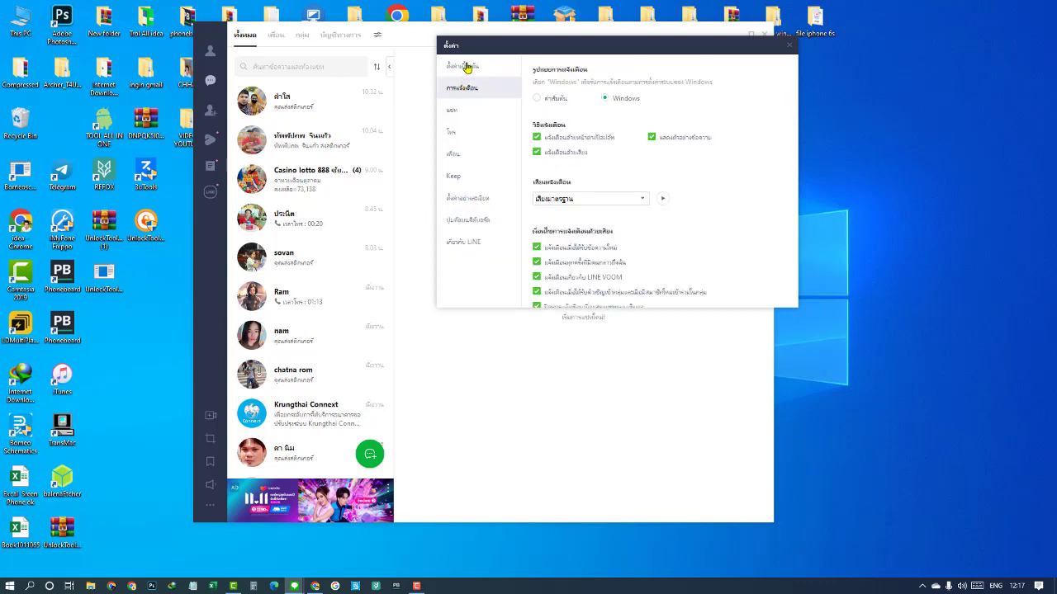
{"action": "left_click", "coordinate": [467, 65]}
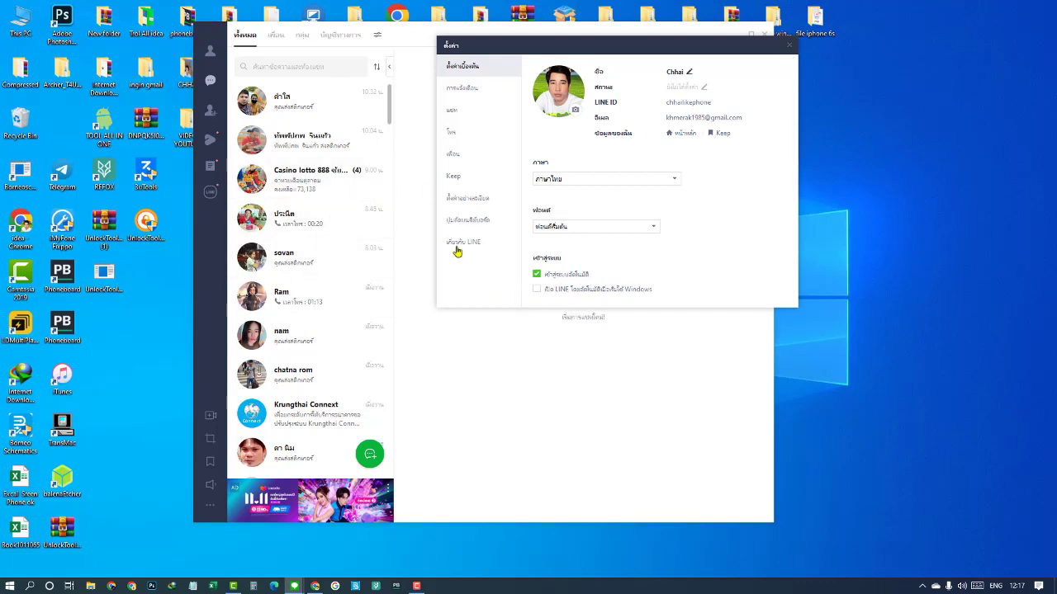
{"action": "left_click", "coordinate": [786, 48]}
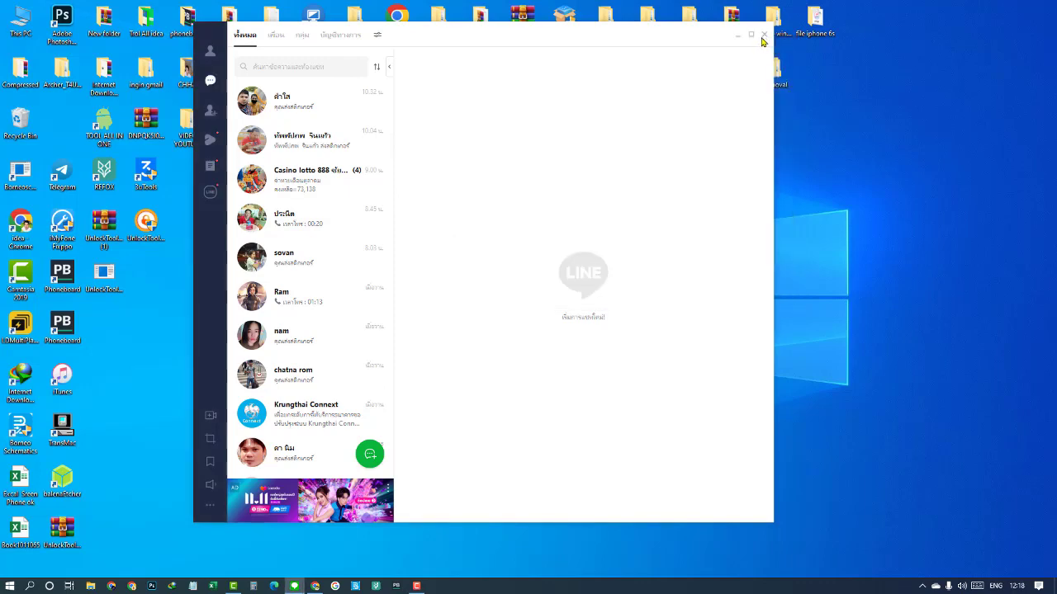
Step: Close the LINE window, move its desktop shortcut slightly higher, and launch LINE from it again
{"action": "left_click", "coordinate": [765, 37]}
{"action": "left_click_drag", "start_coordinate": [438, 273], "coordinate": [438, 225]}
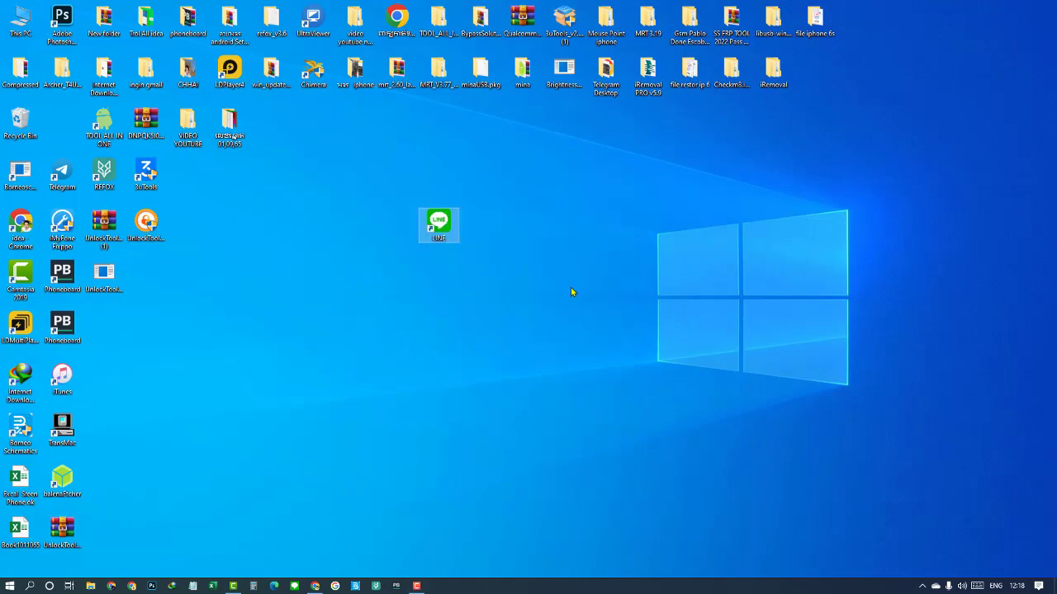
{"action": "double_click", "coordinate": [435, 227]}
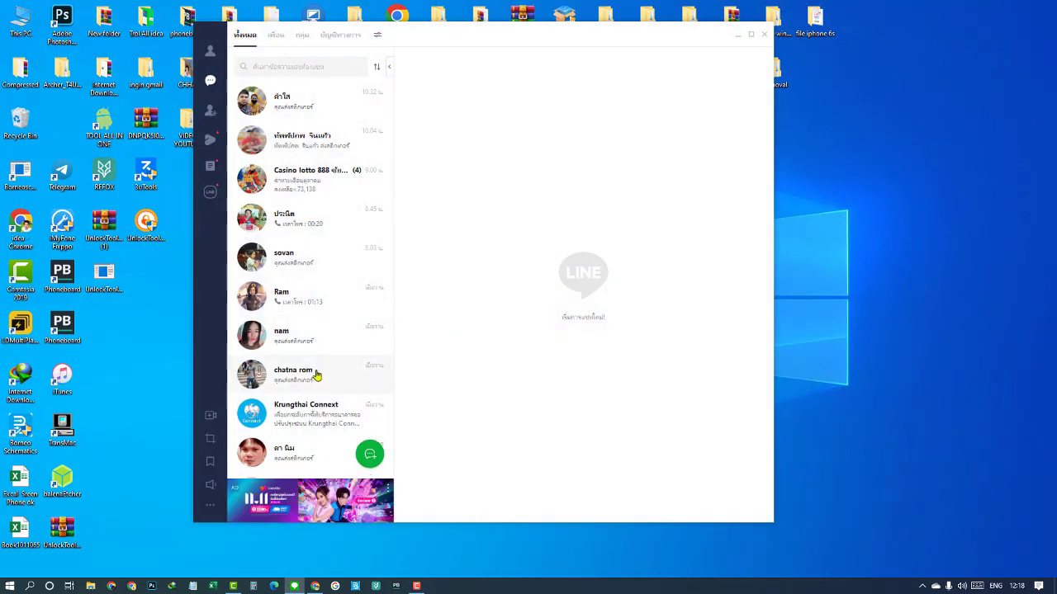
Step: Look through the earlier messages in the Krungthai Connext chat and close the LINE window
{"action": "scroll", "coordinate": [317, 376], "scroll_direction": "down", "scroll_amount": 2}
{"action": "left_click", "coordinate": [314, 324]}
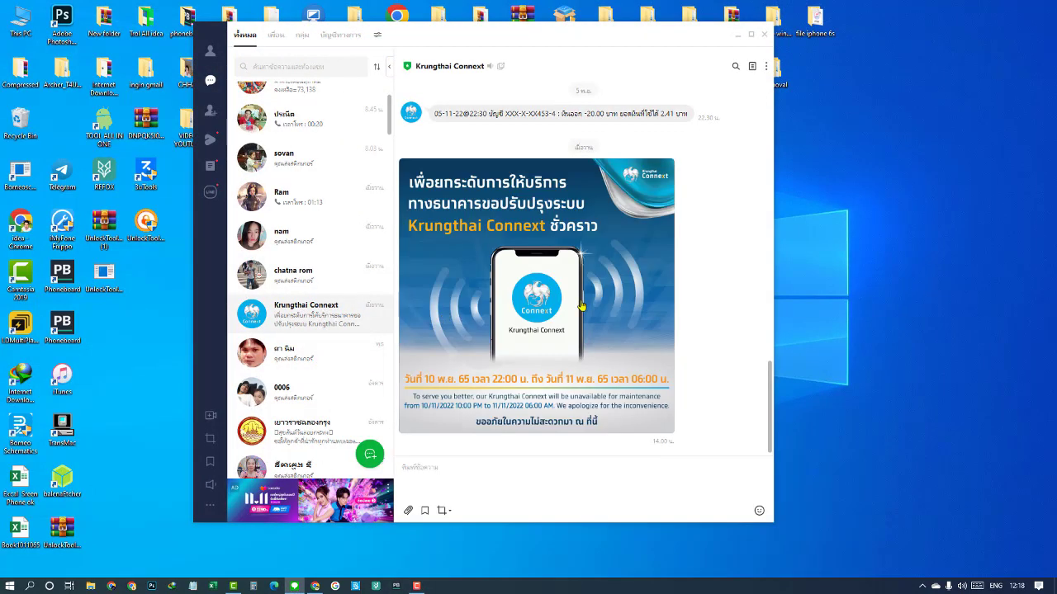
{"action": "scroll", "coordinate": [582, 306], "scroll_direction": "up", "scroll_amount": 5}
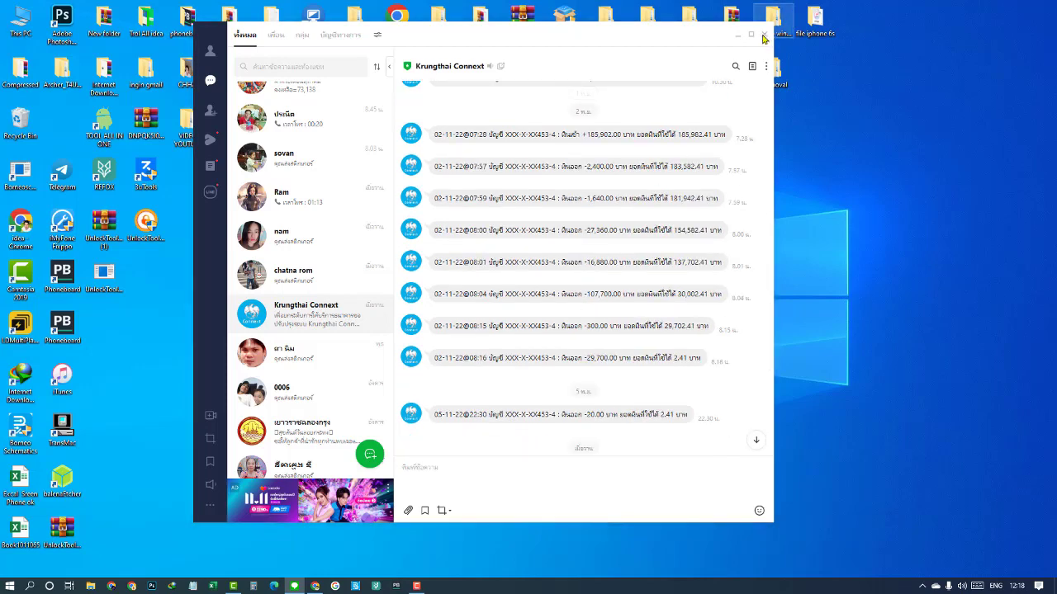
{"action": "left_click", "coordinate": [763, 37]}
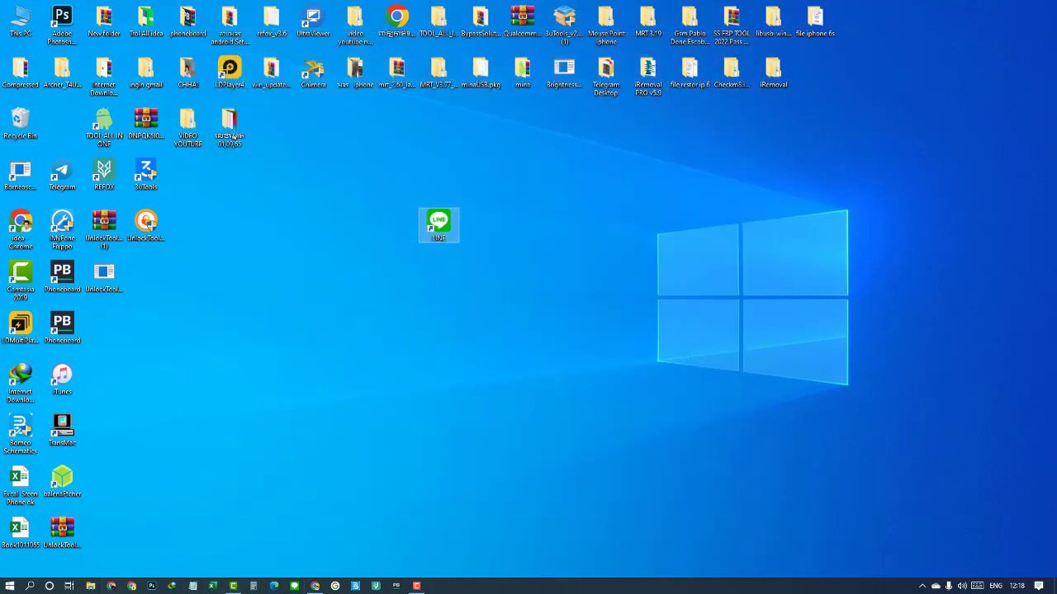
{"action": "left_click", "coordinate": [416, 586]}
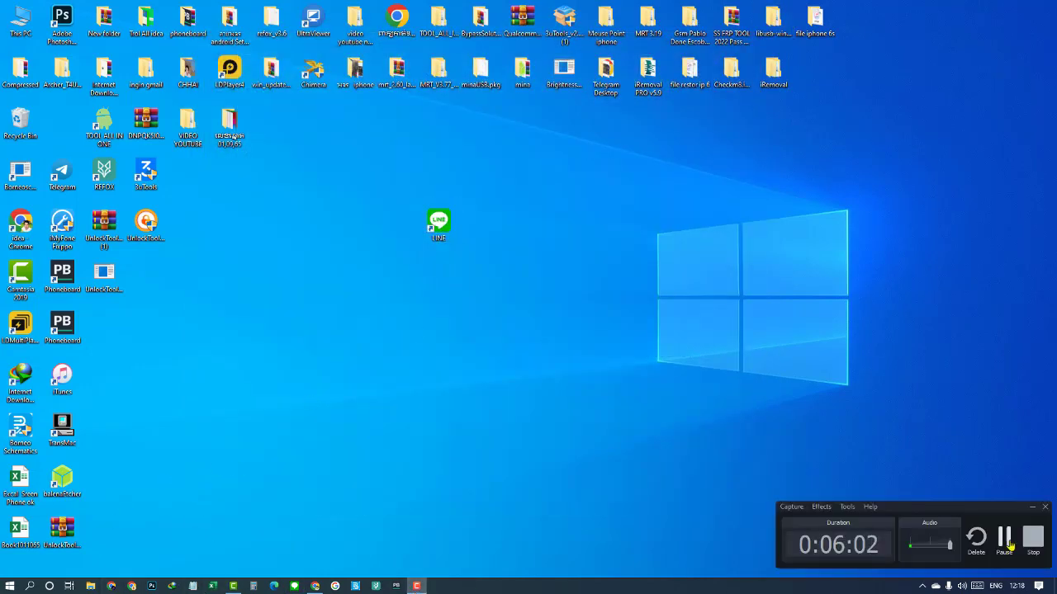
{"action": "left_click_drag", "start_coordinate": [990, 504], "coordinate": [685, 299]}
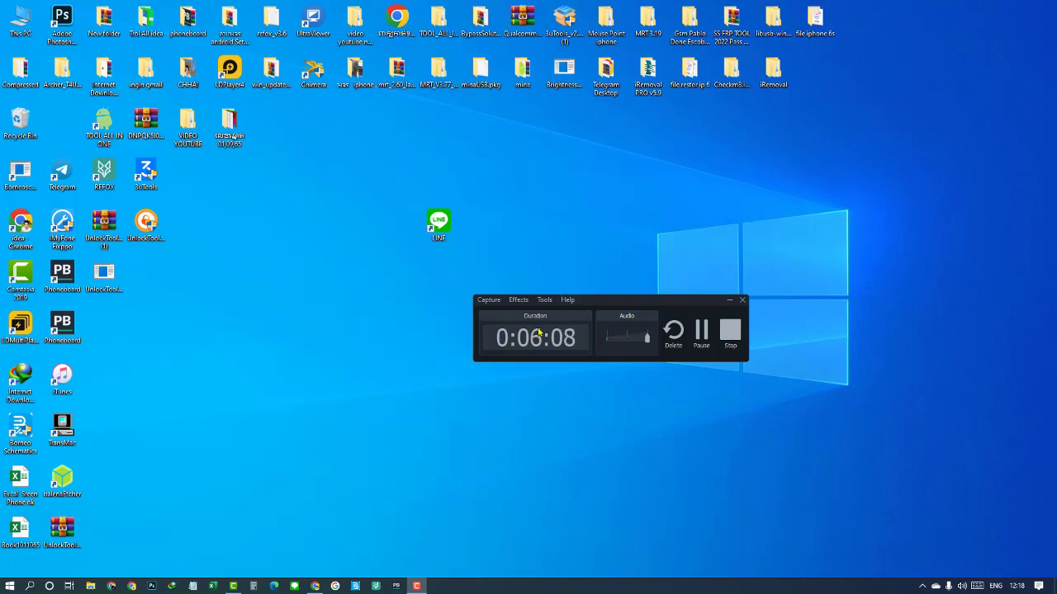
{"action": "left_click_drag", "start_coordinate": [647, 303], "coordinate": [487, 261]}
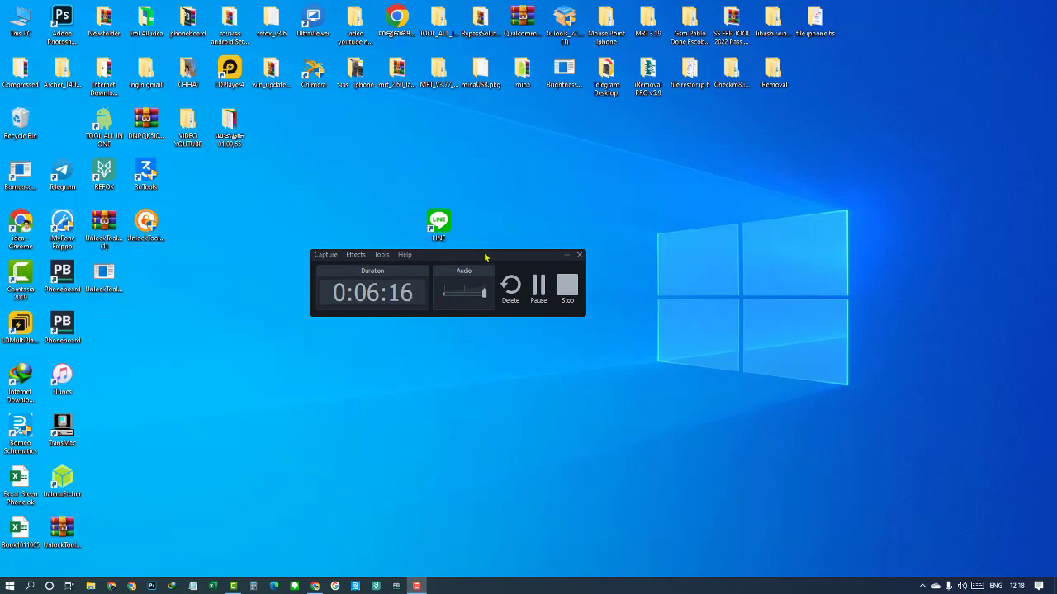
{"action": "left_click_drag", "start_coordinate": [486, 256], "coordinate": [647, 217]}
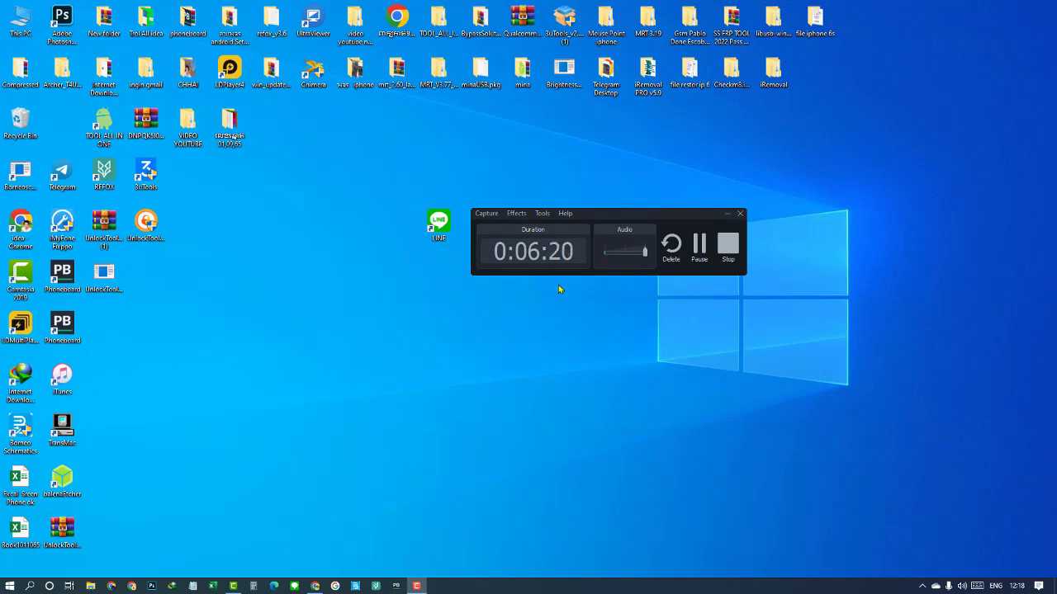
{"action": "left_click_drag", "start_coordinate": [641, 214], "coordinate": [477, 249]}
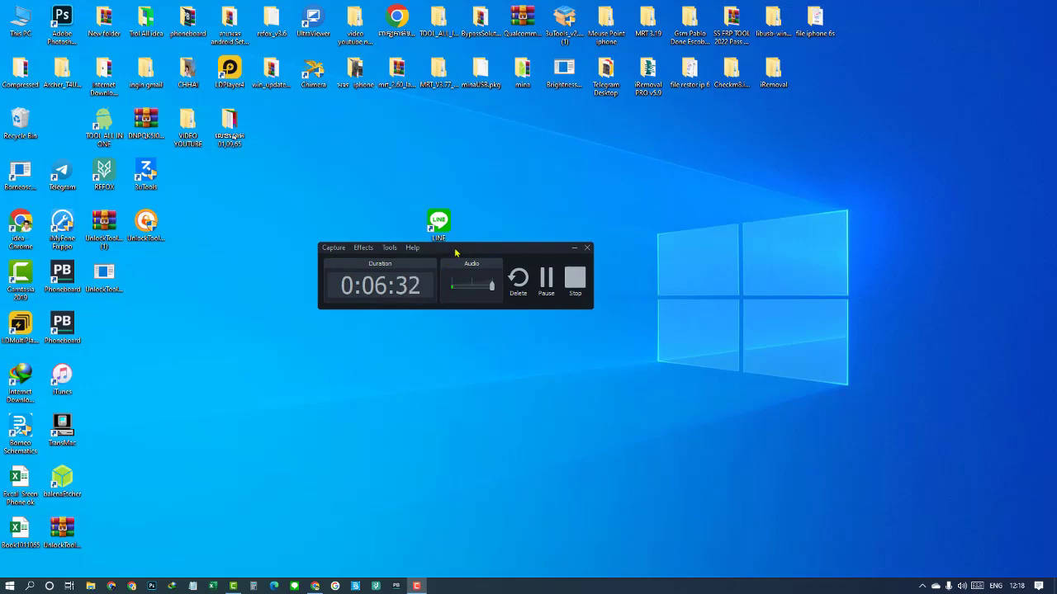
{"action": "mouse_move", "coordinate": [455, 252]}
{"action": "left_mouse_down"}
{"action": "mouse_move", "coordinate": [450, 213]}
{"action": "mouse_move", "coordinate": [448, 274]}
{"action": "mouse_move", "coordinate": [450, 253]}
{"action": "left_mouse_up"}
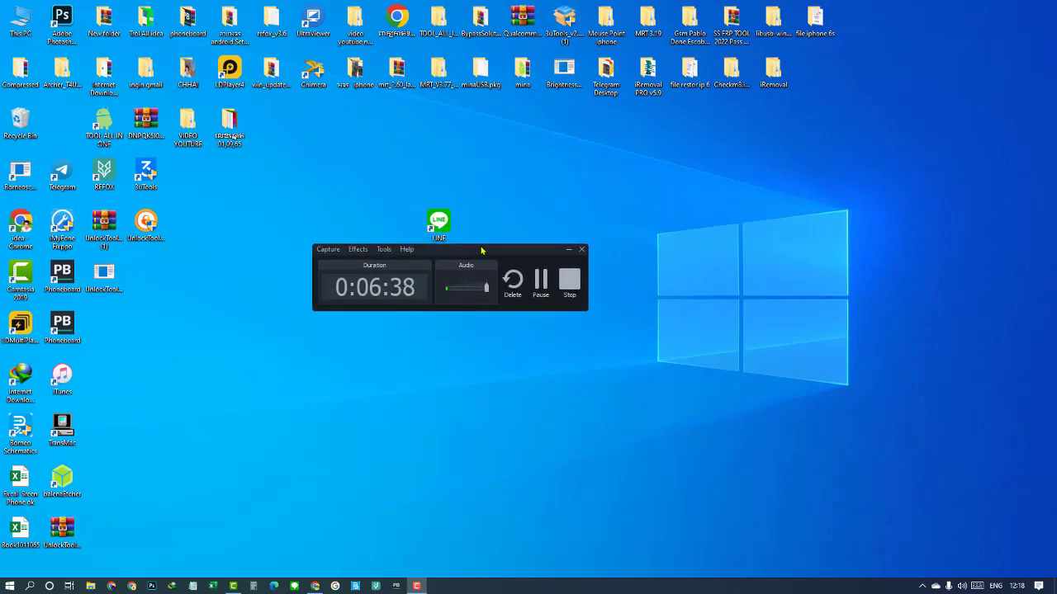
{"action": "left_click_drag", "start_coordinate": [482, 251], "coordinate": [482, 219]}
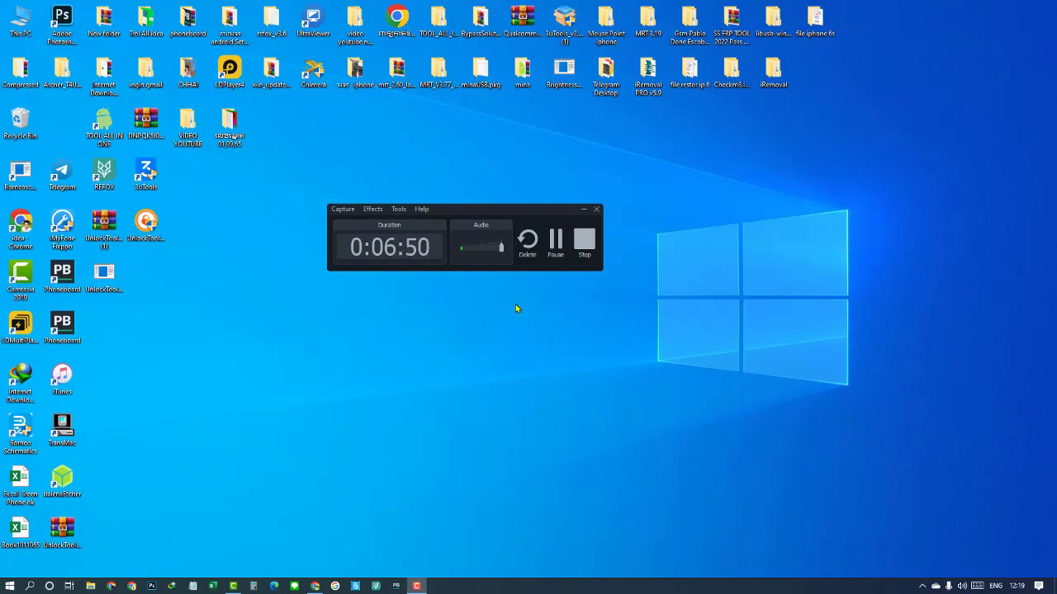
{"action": "left_click", "coordinate": [586, 242]}
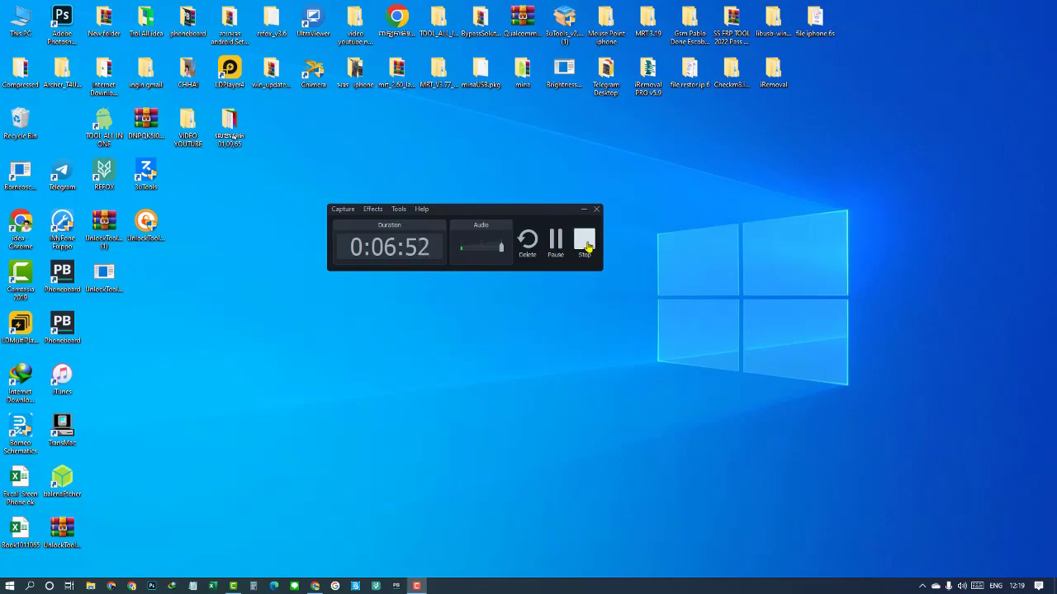